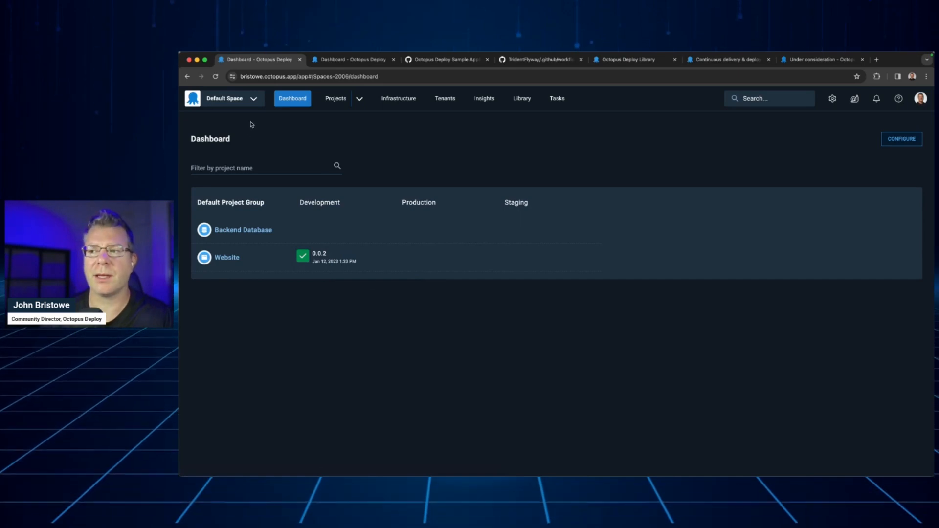
Create a new space named Octopus 101 and assign the listed member as its space manager
left_click(252, 101)
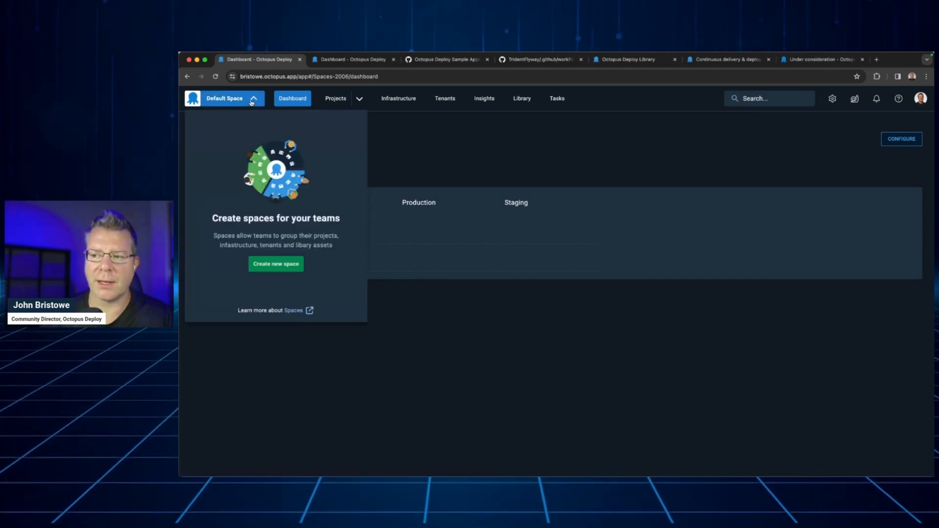
left_click(284, 268)
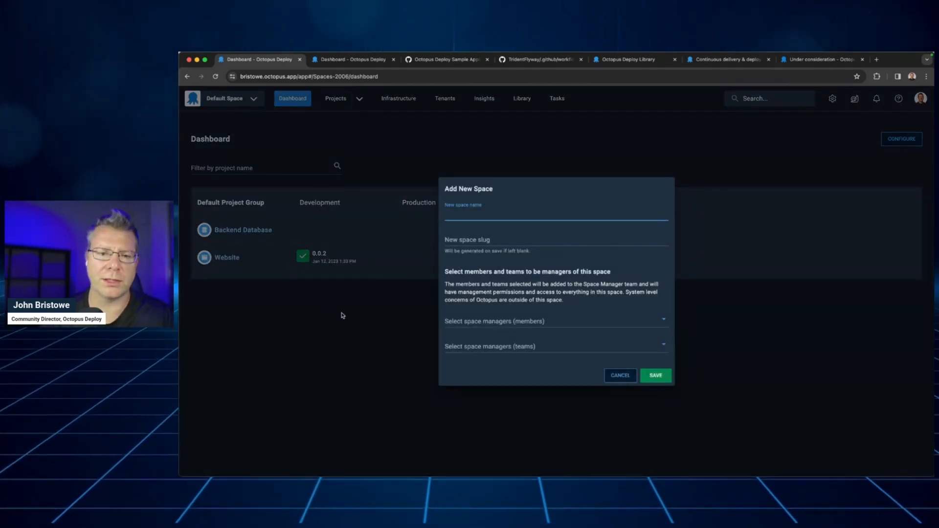
type("Octopus 101")
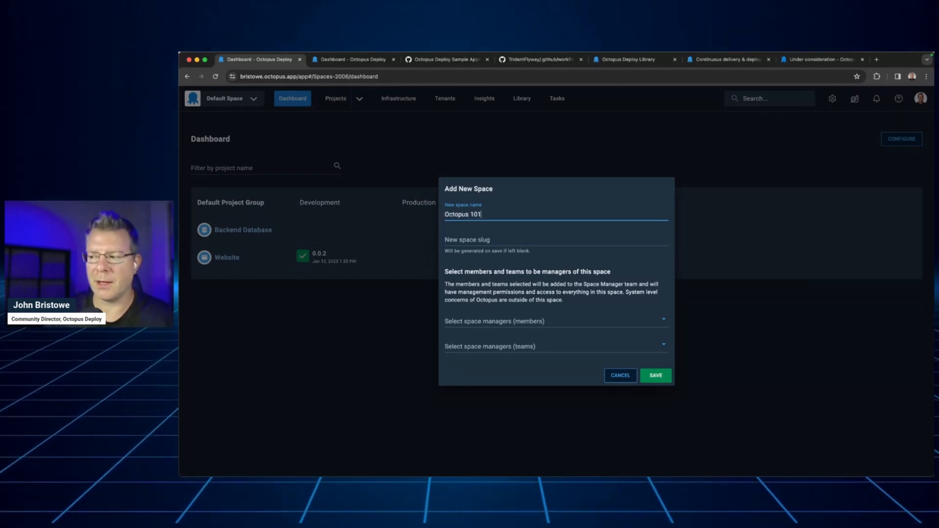
left_click(525, 320)
left_click(521, 366)
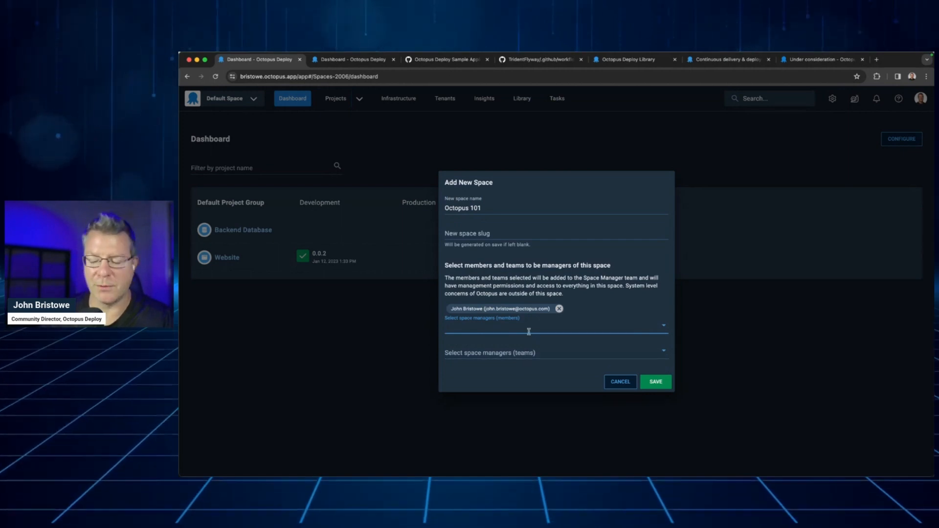
left_click(655, 382)
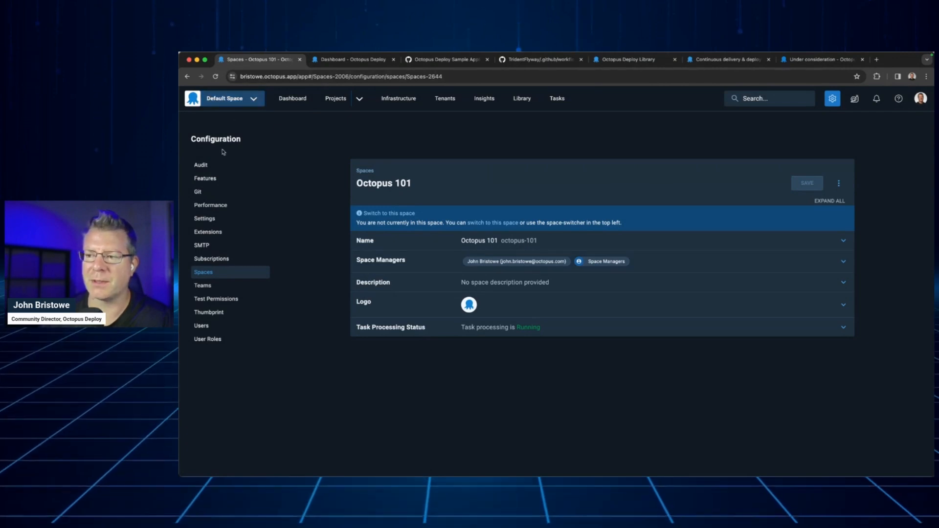
Return to the dashboard and switch from the Default Space to the Octopus 101 space
left_click(294, 102)
left_click(253, 103)
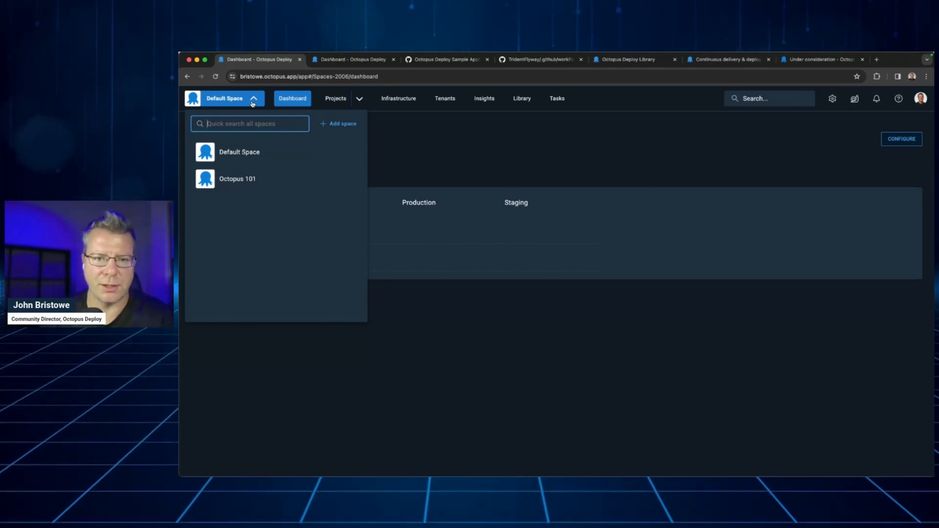
left_click(244, 179)
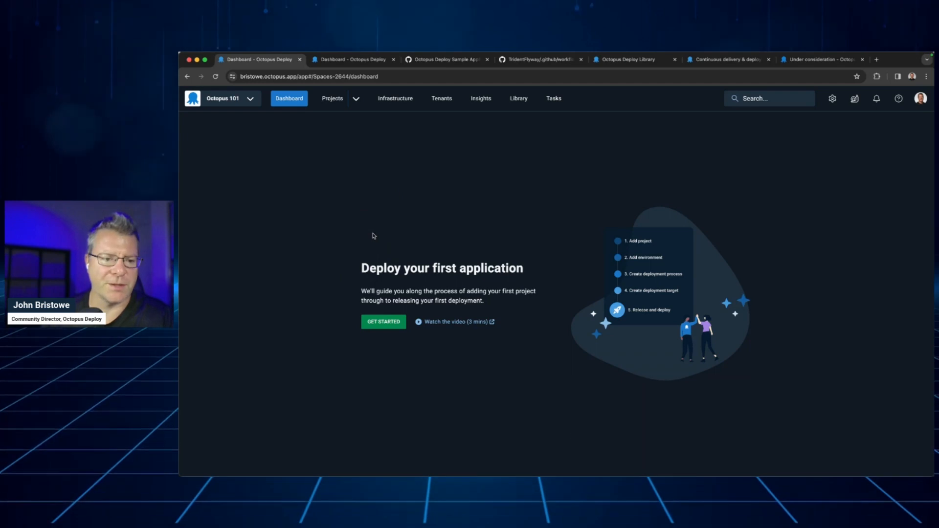
Add a project named HelloWorld with the Default Lifecycle, and save Development, Staging and Production as its environments
left_click(384, 323)
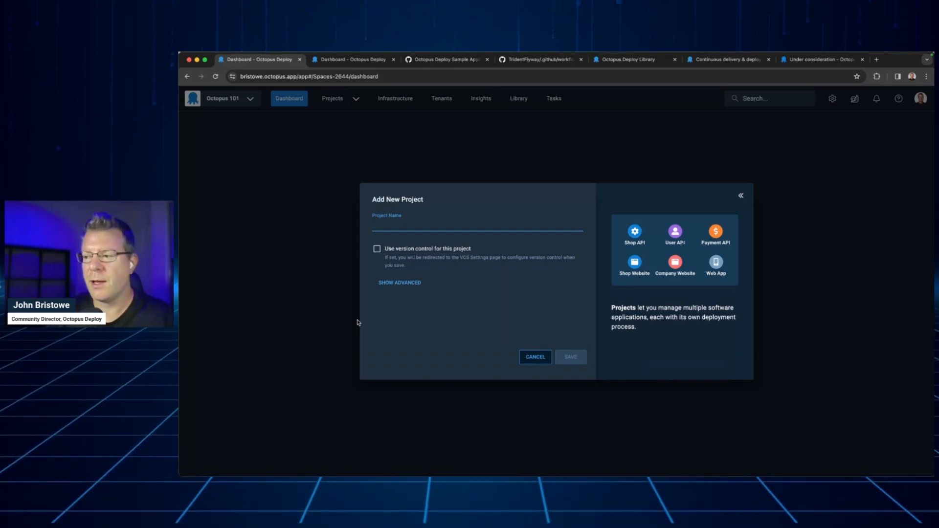
type("HelloWorld")
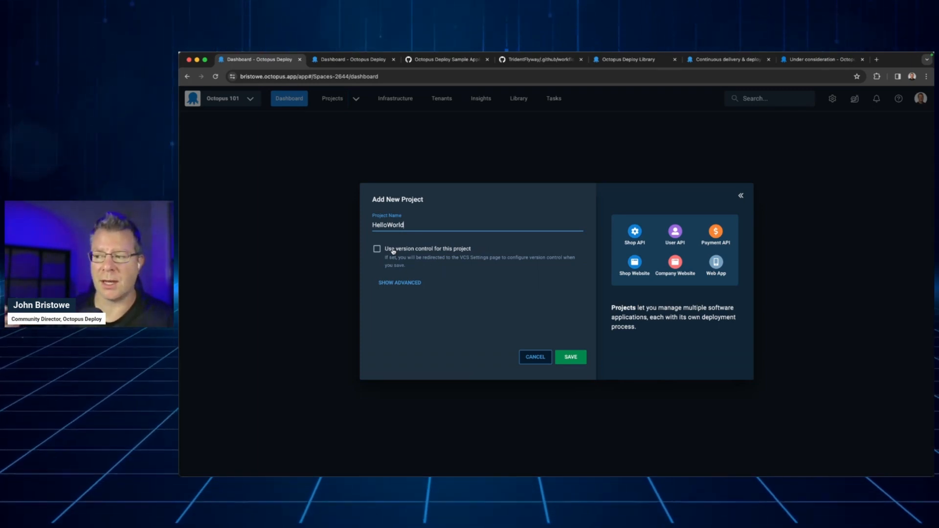
left_click(401, 283)
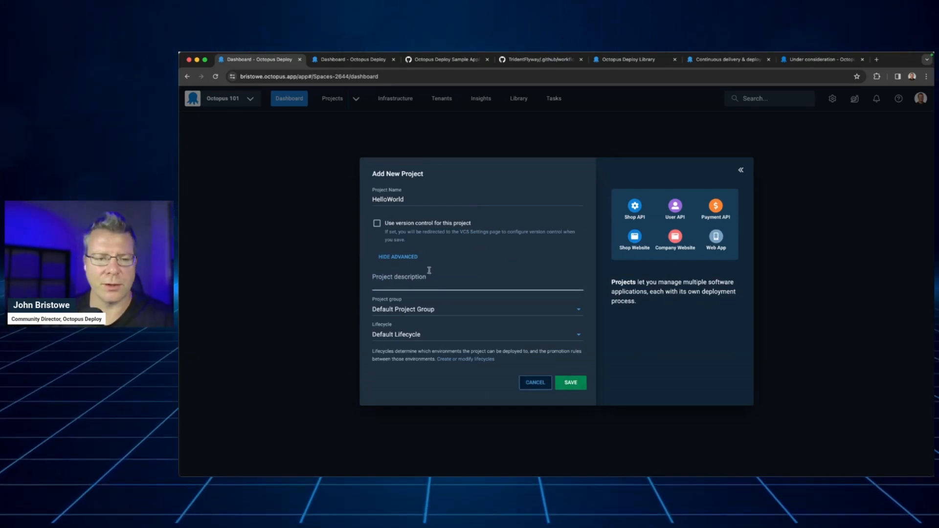
left_click(570, 382)
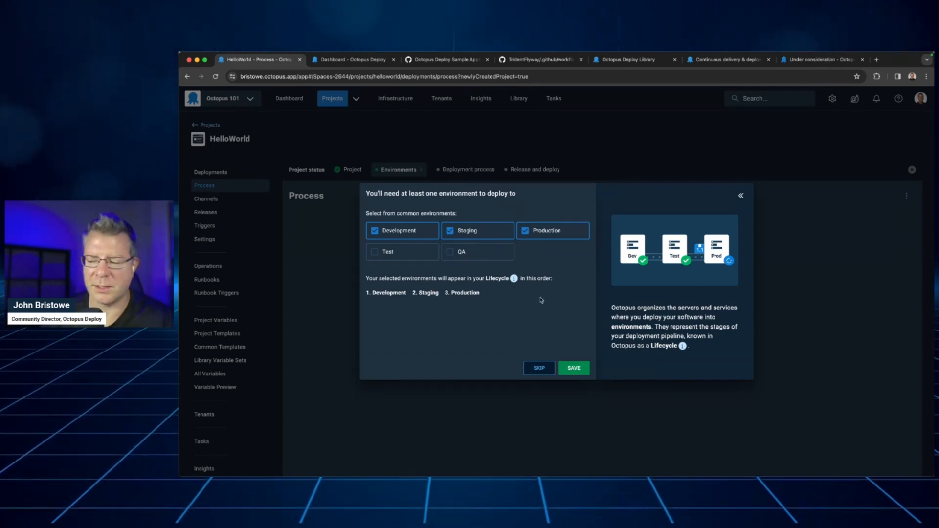
left_click(579, 374)
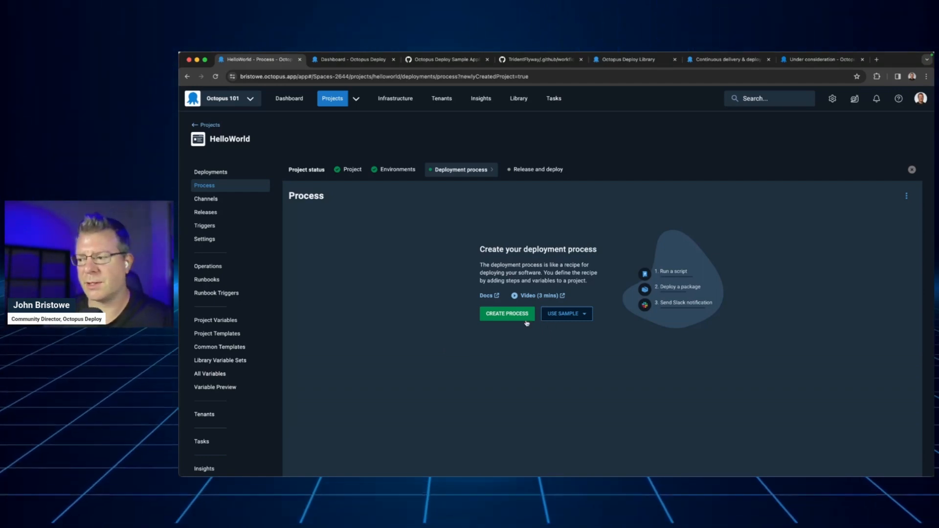
Create the project's deployment process and add a Run a Script step from the Script templates, after checking the Kubernetes and Terraform categories
left_click(507, 314)
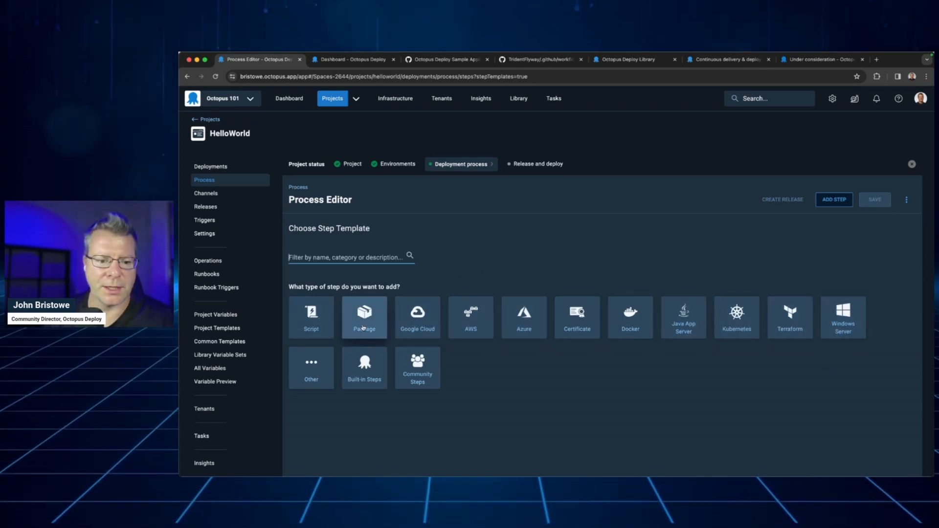
left_click(330, 325)
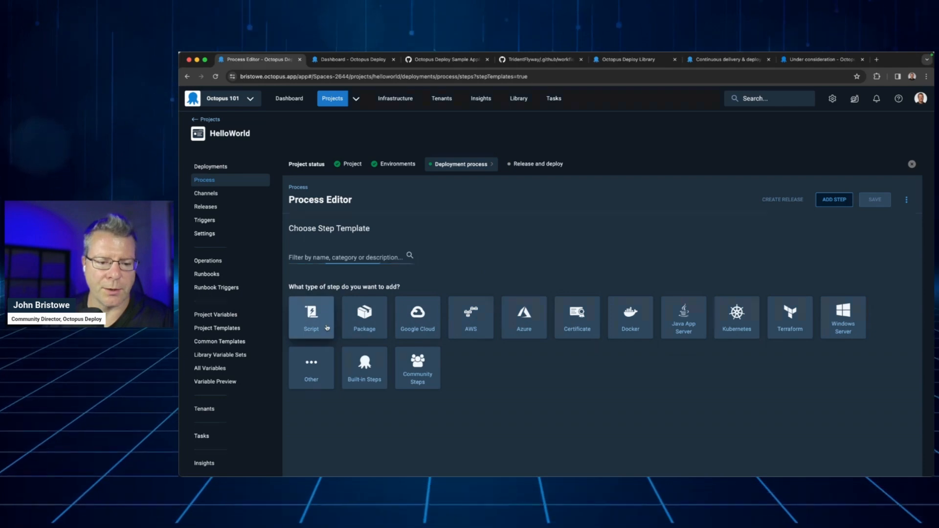
scroll(461, 342, "down", 2)
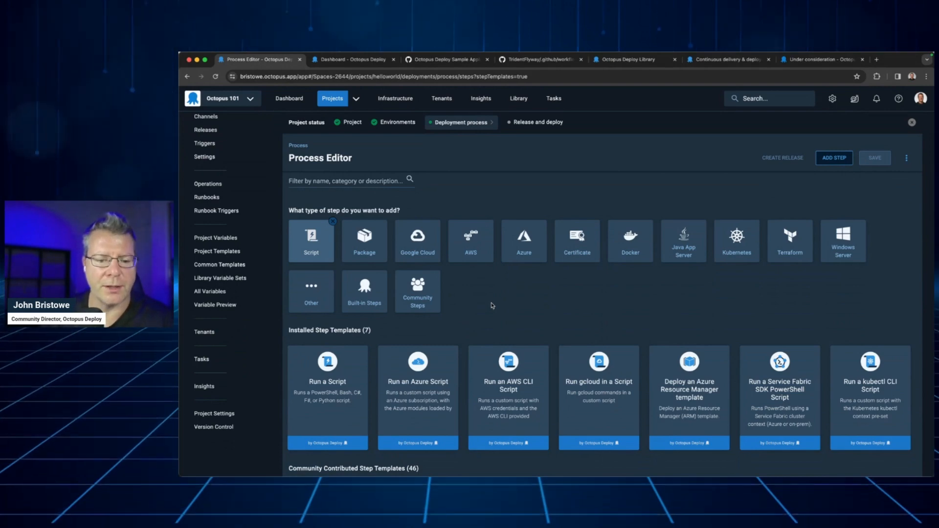
left_click(729, 260)
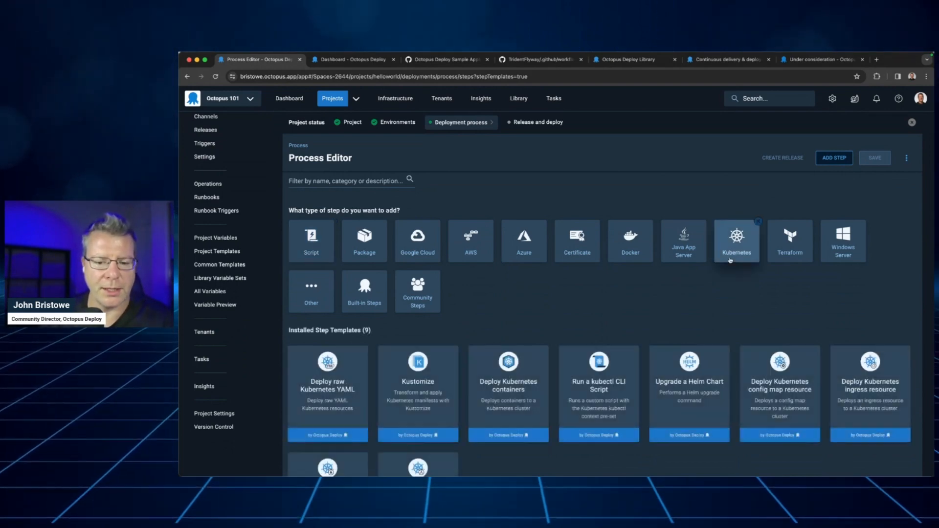
left_click(796, 252)
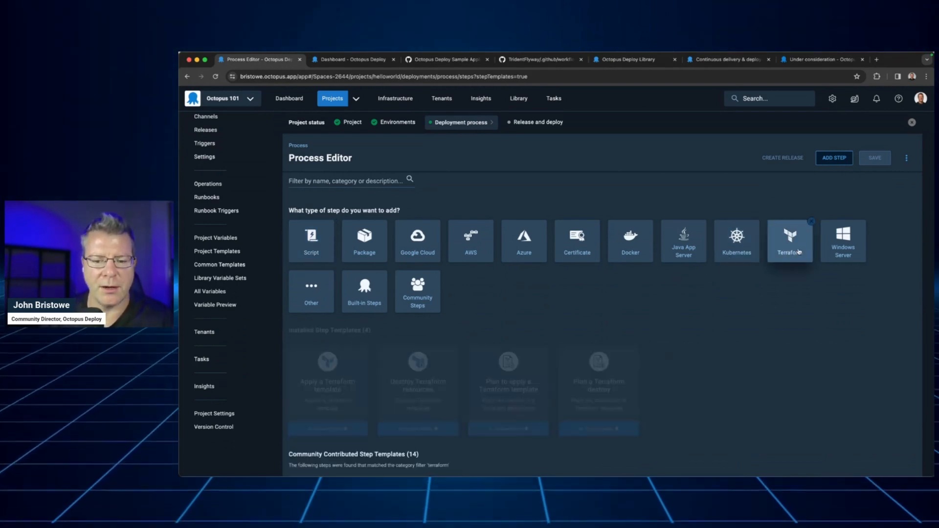
left_click(320, 244)
mouse_move(336, 400)
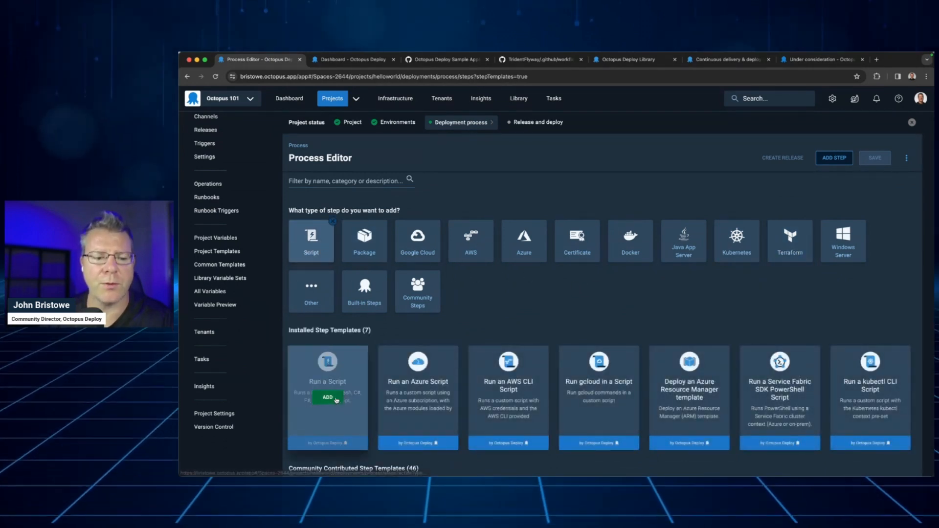
left_click(327, 397)
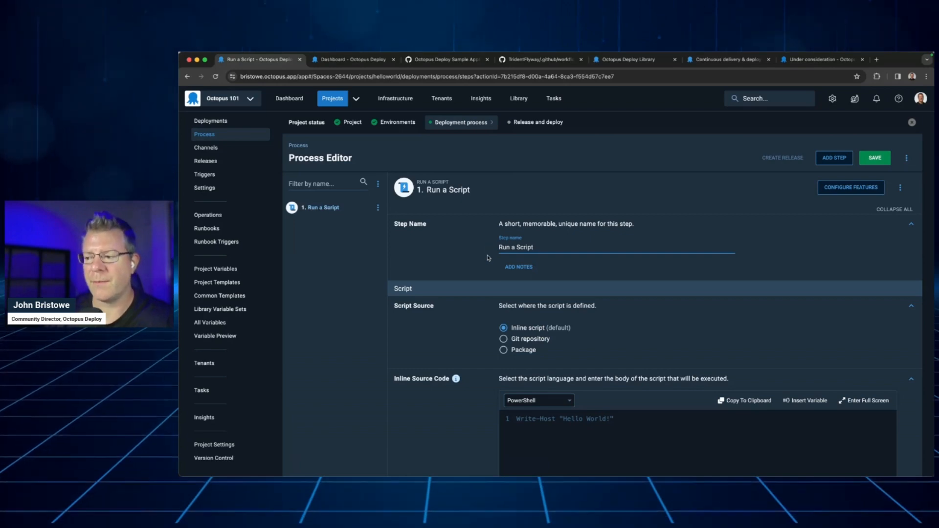
scroll(474, 312, "down", 5)
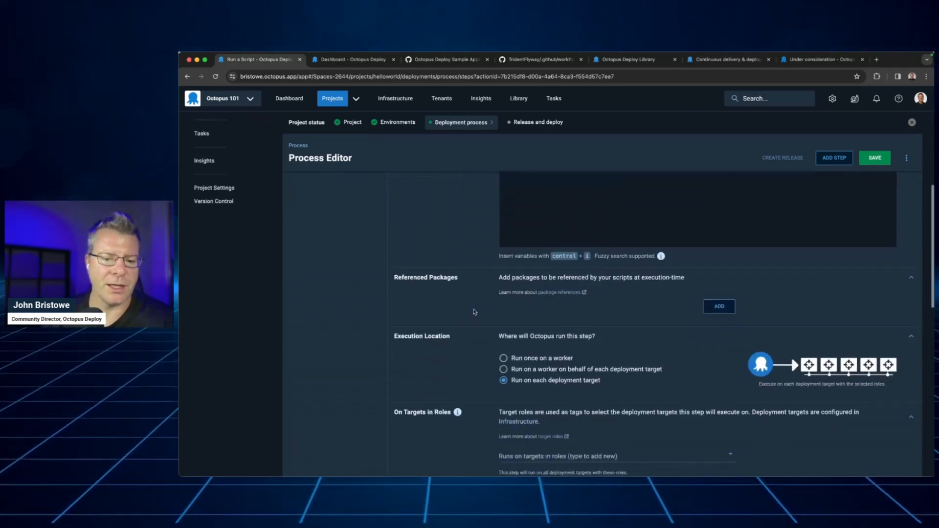
scroll(474, 312, "down", 10)
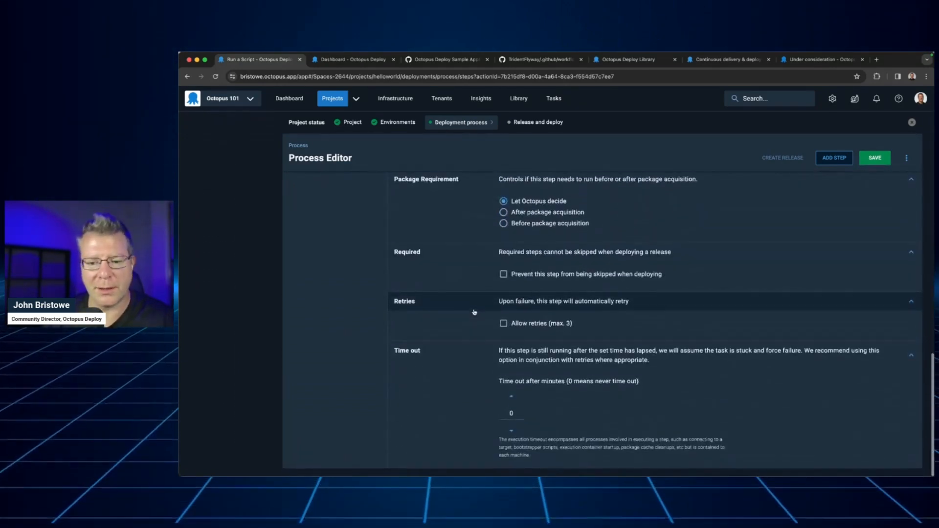
scroll(474, 311, "up", 15)
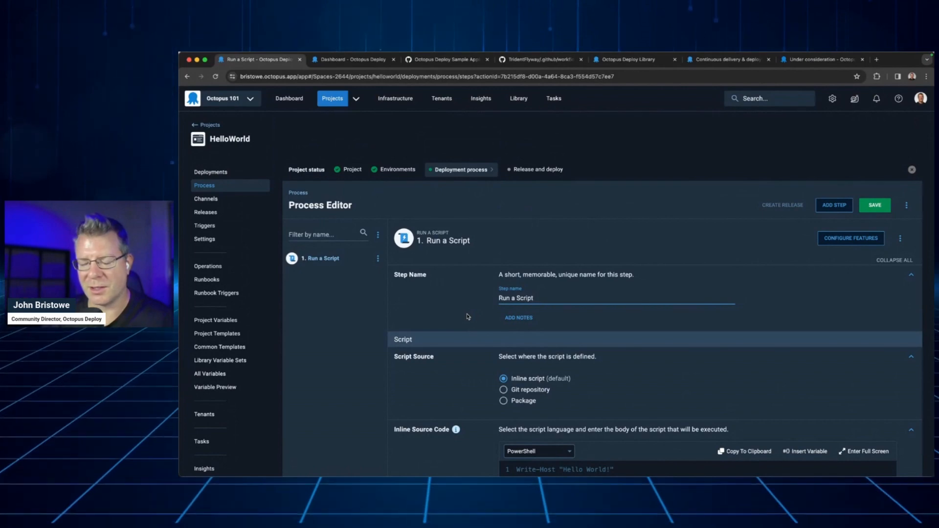
scroll(468, 316, "down", 1)
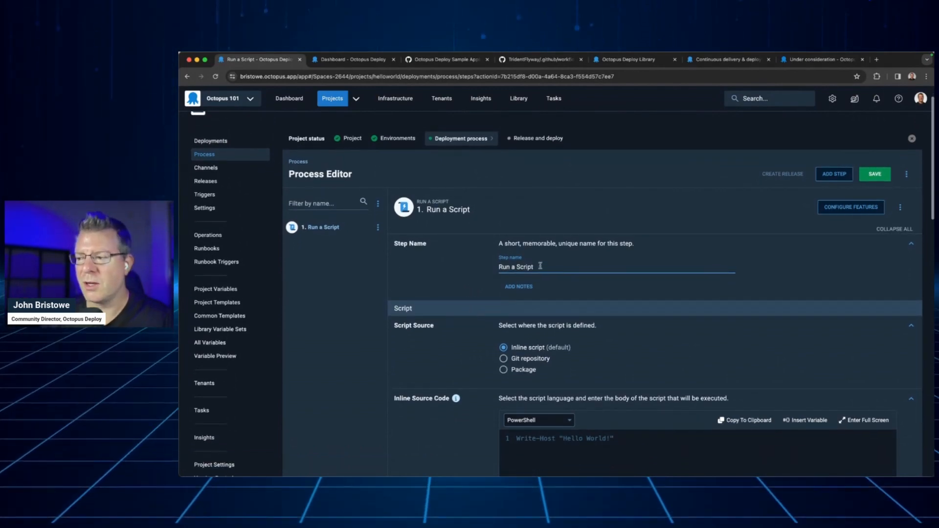
left_click_drag(541, 266, 478, 266)
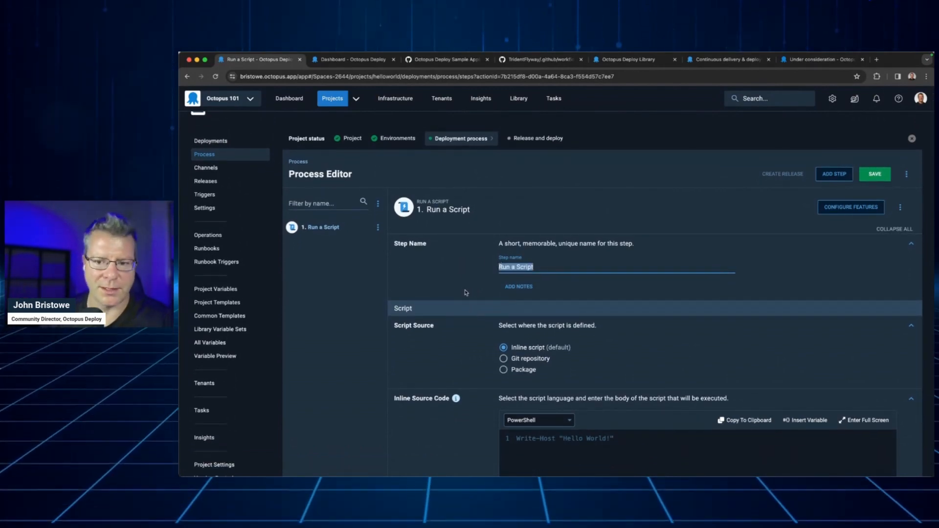
Enter the inline PowerShell source code Write-Host "Hello, world Feb 2024" for the script step
scroll(469, 296, "down", 3)
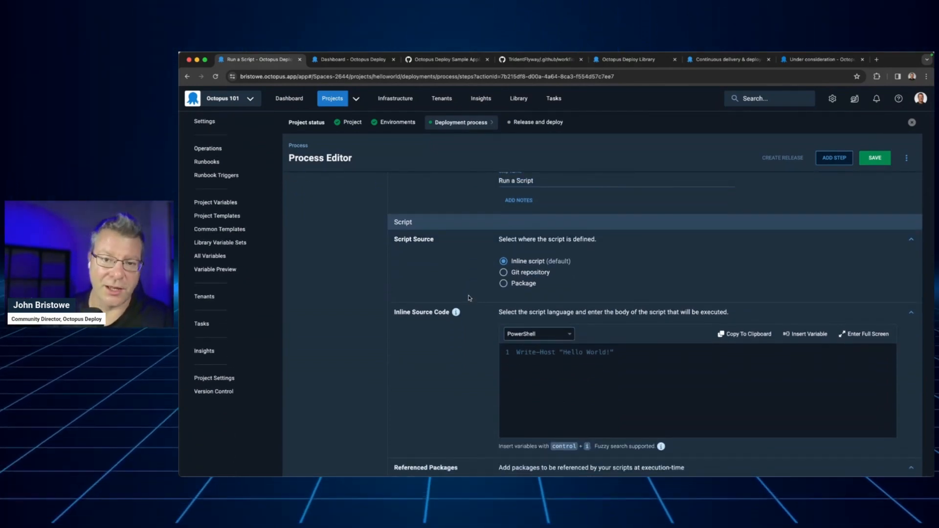
scroll(475, 301, "down", 3)
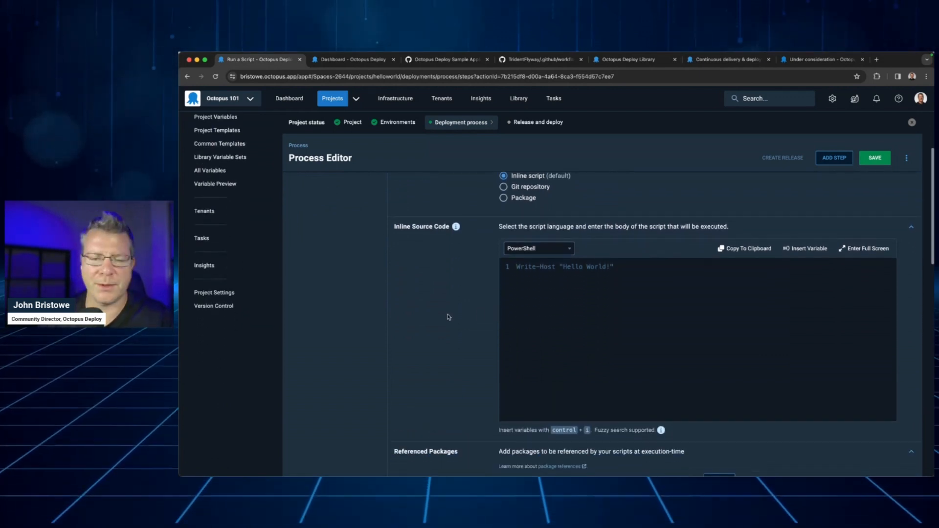
type("W")
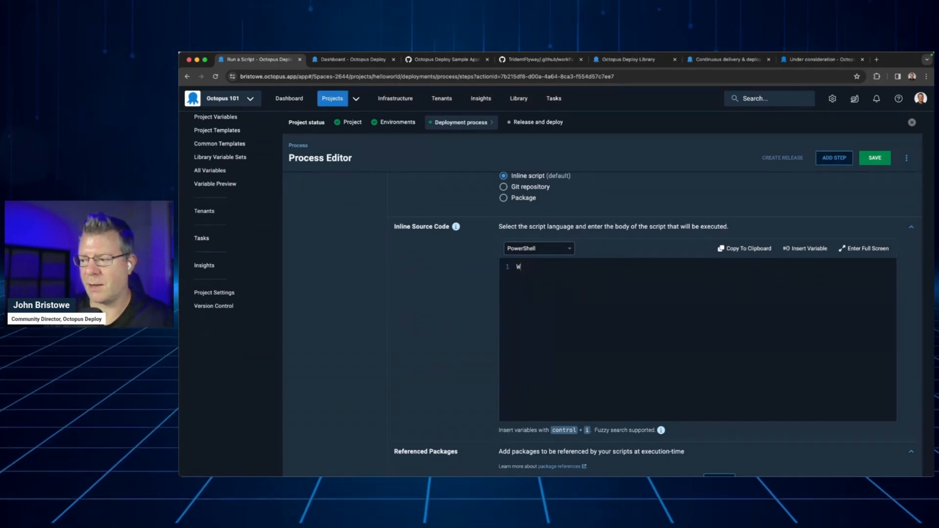
type("rite-Host ")
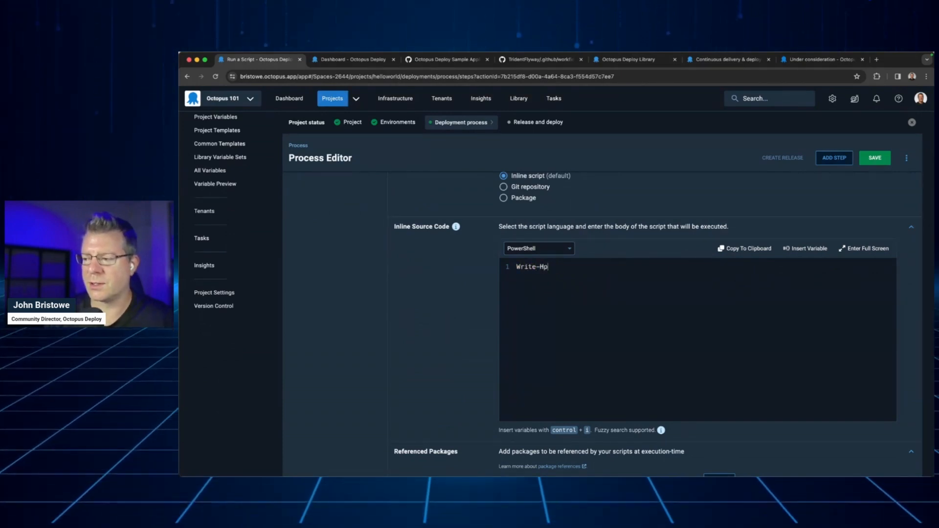
type("\"Hello, wo")
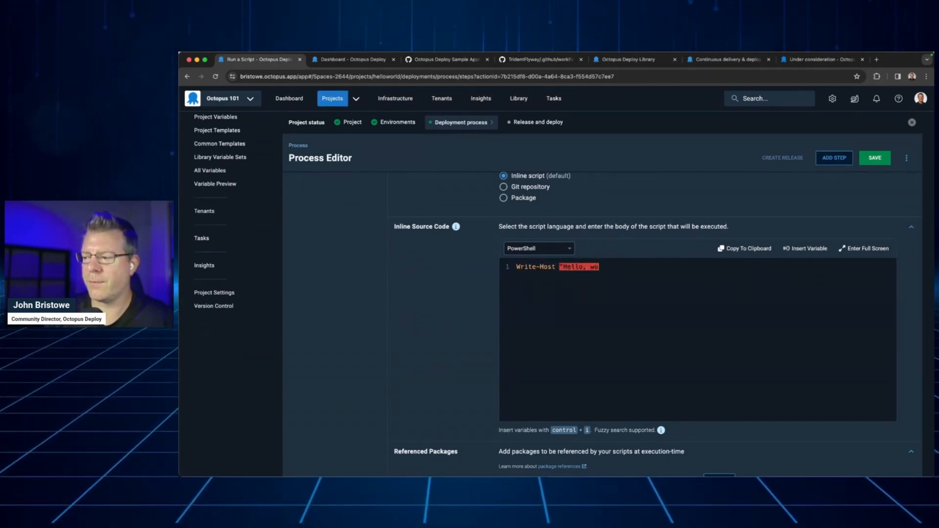
type("rld Feb 2024\"")
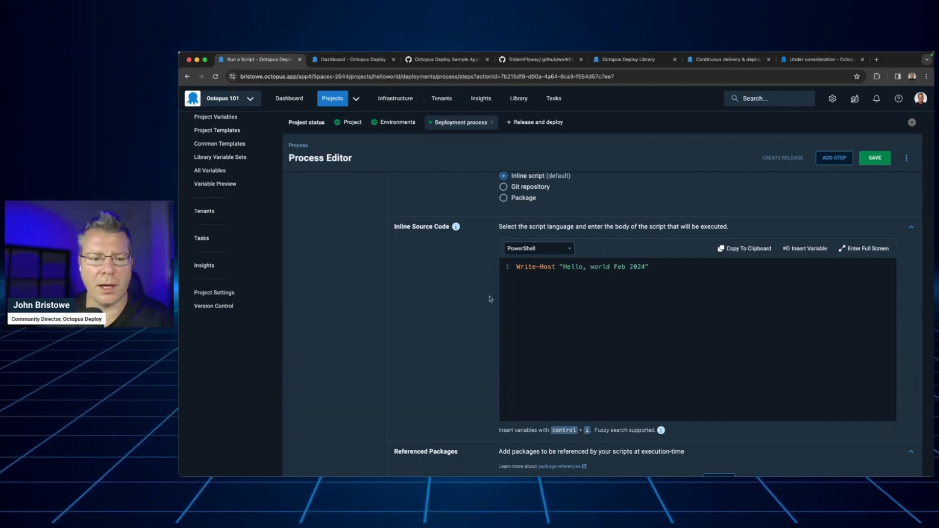
Check which scripting languages the inline source code supports and browse the variables available for insertion
left_click(567, 251)
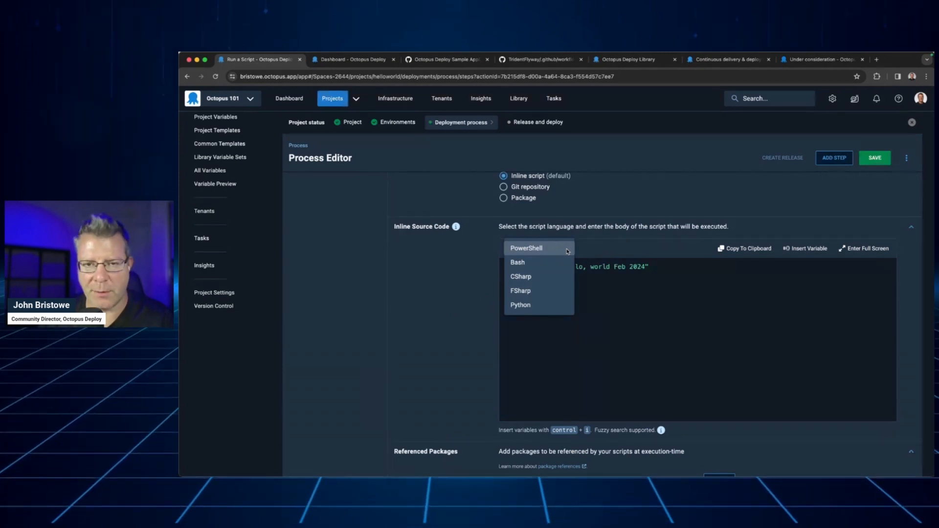
left_click(480, 252)
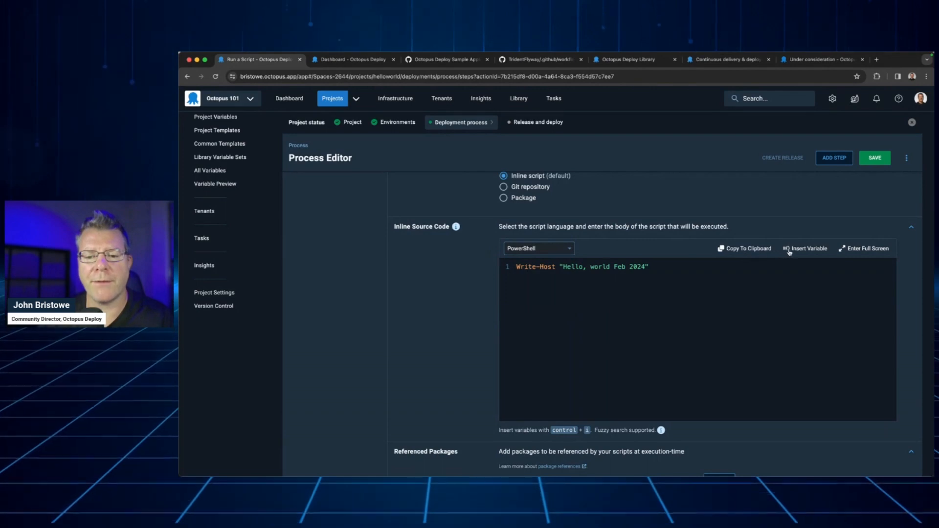
left_click(789, 252)
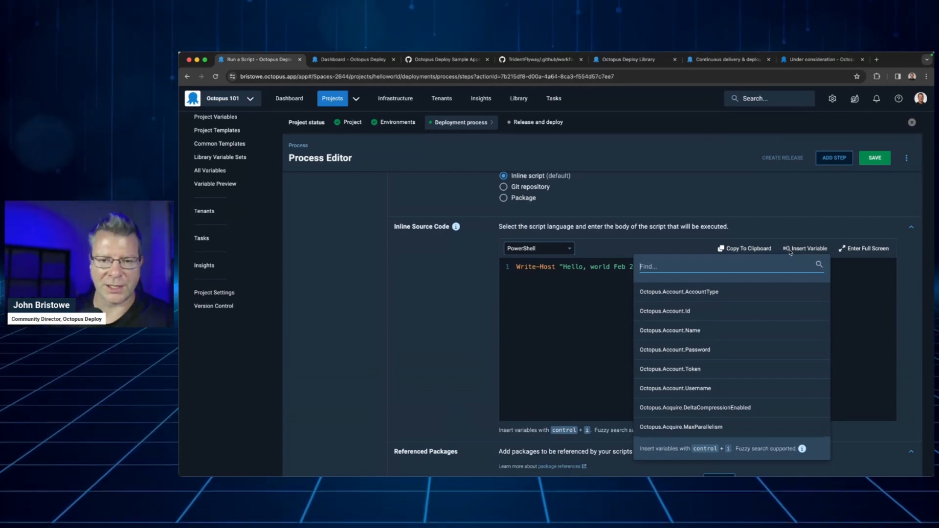
scroll(731, 318, "down", 10)
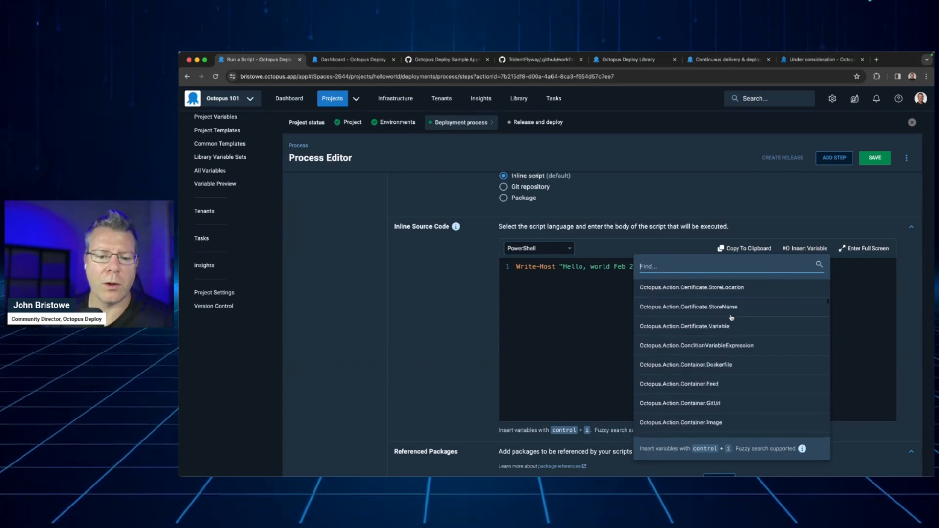
scroll(731, 318, "down", 15)
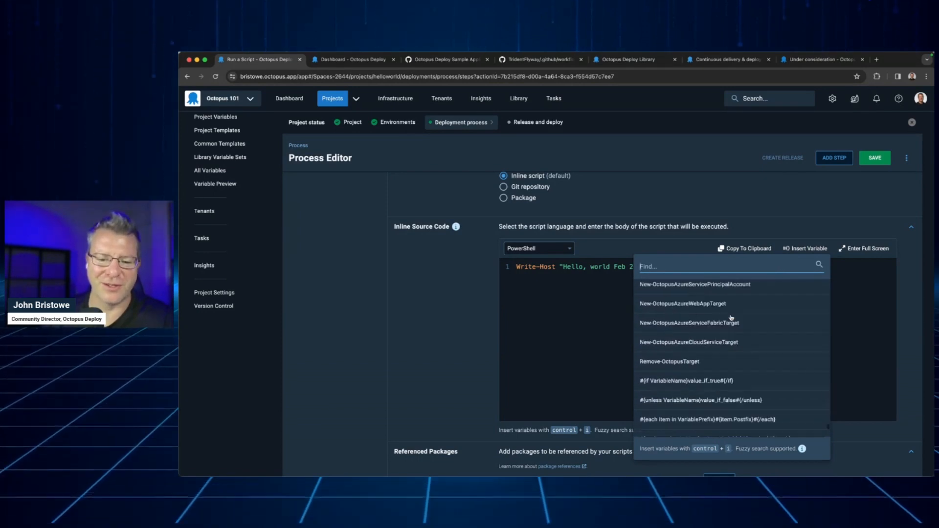
Look through the built-in release variables and the date and text filter expressions available for insertion, and close the variable list
scroll(731, 318, "up", 20)
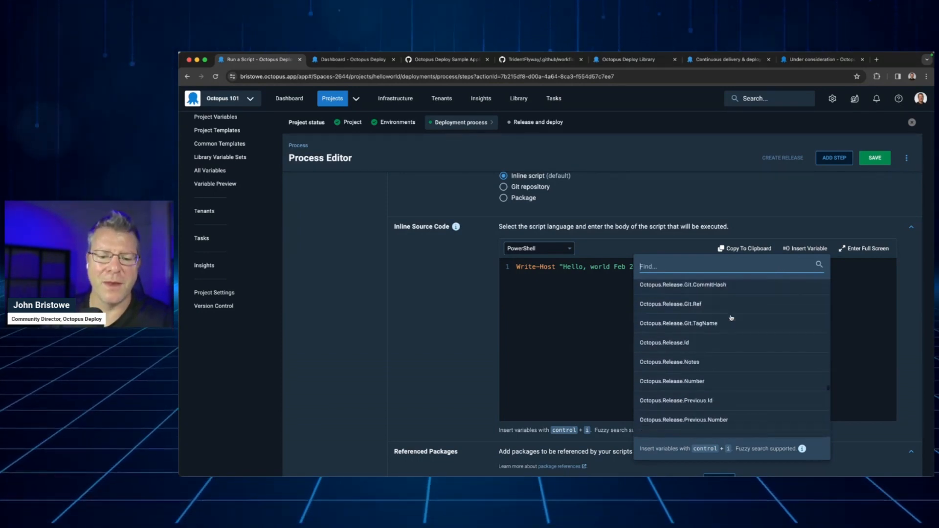
scroll(731, 318, "down", 15)
scroll(731, 318, "down", 5)
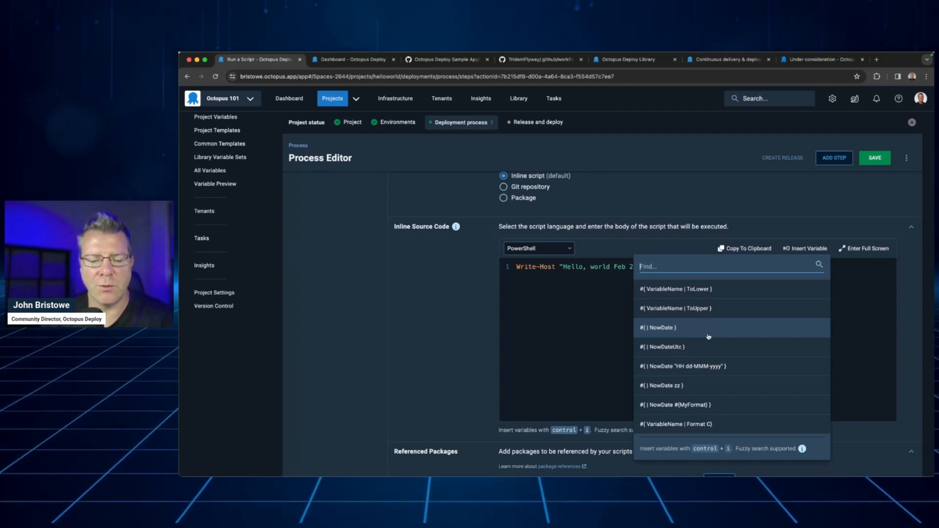
left_click(713, 213)
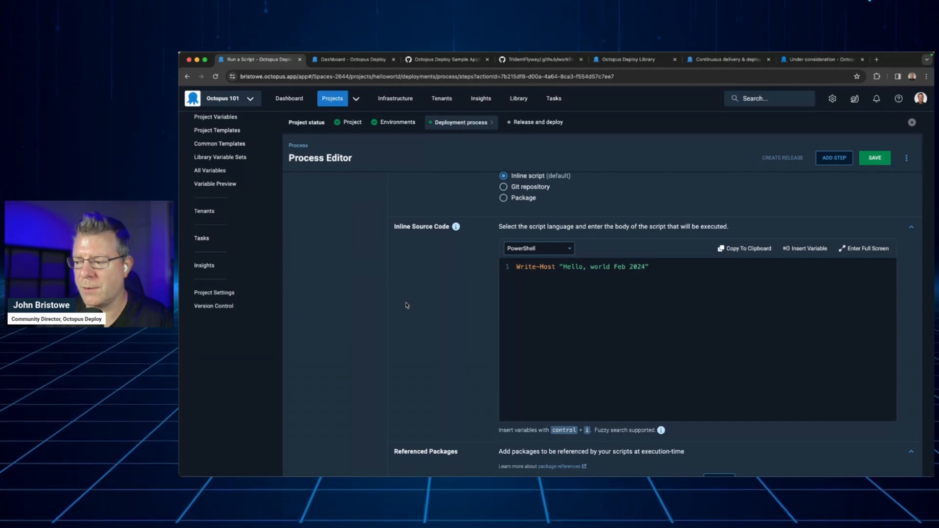
Set the script step's execution location to Run once on a worker and examine its worker pool and container image options
scroll(406, 305, "down", 5)
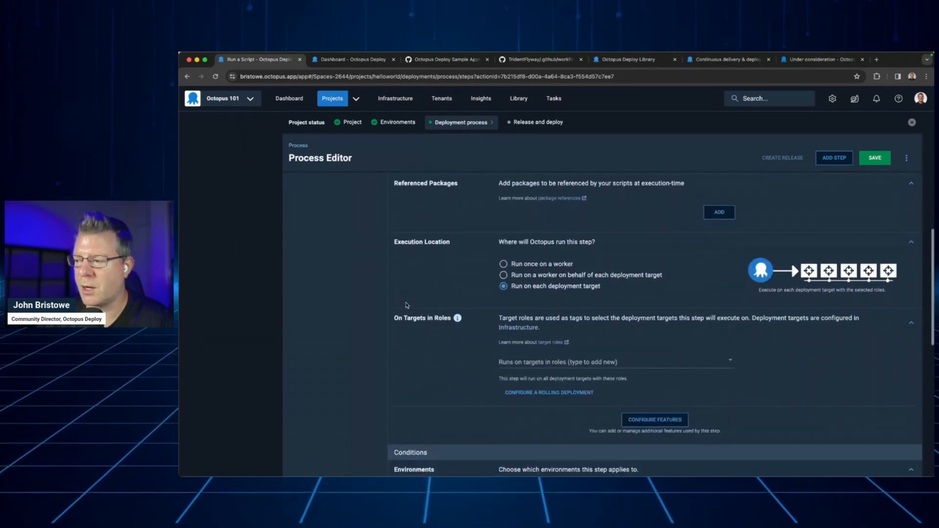
left_click(524, 266)
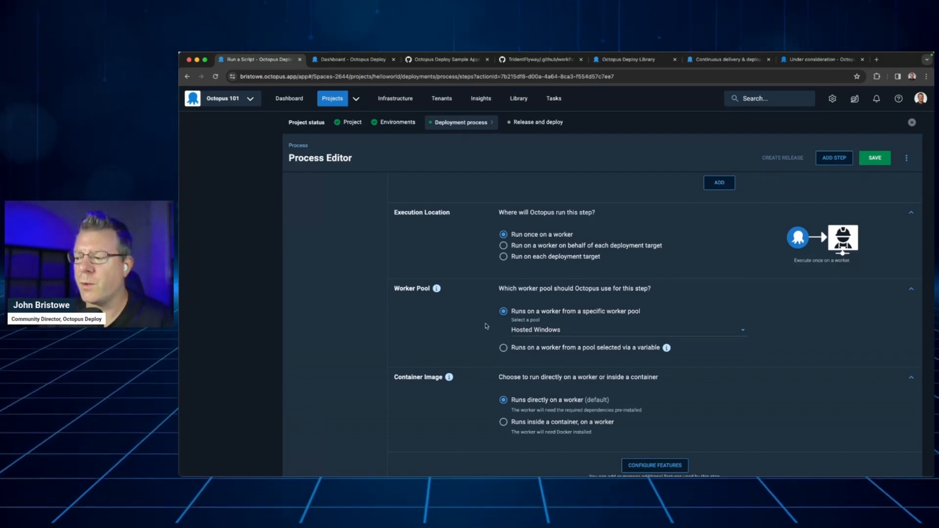
key("super+equal")
key("super+equal")
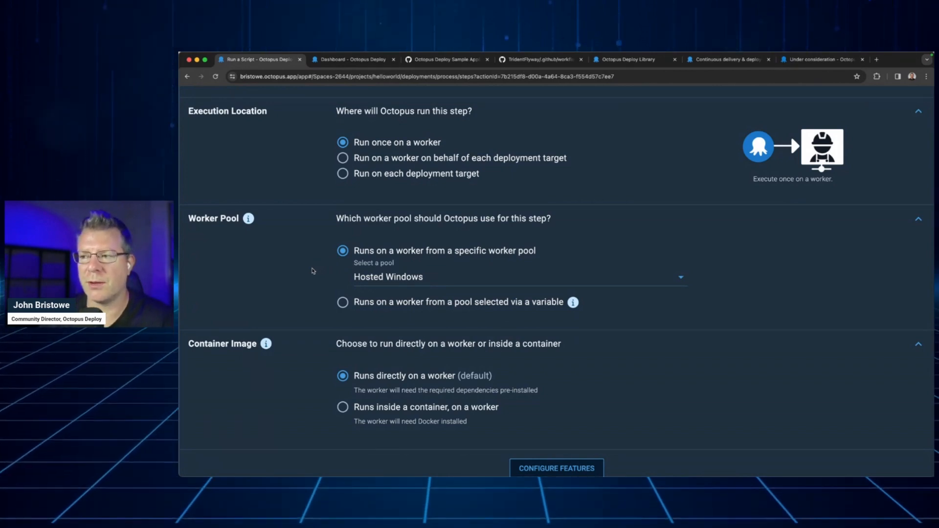
scroll(218, 197, "left", 5)
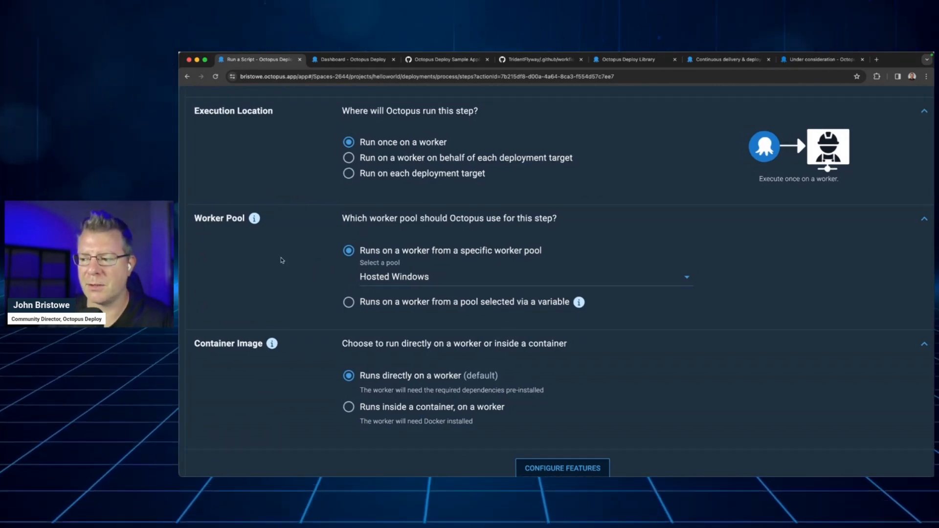
scroll(257, 259, "left", 1)
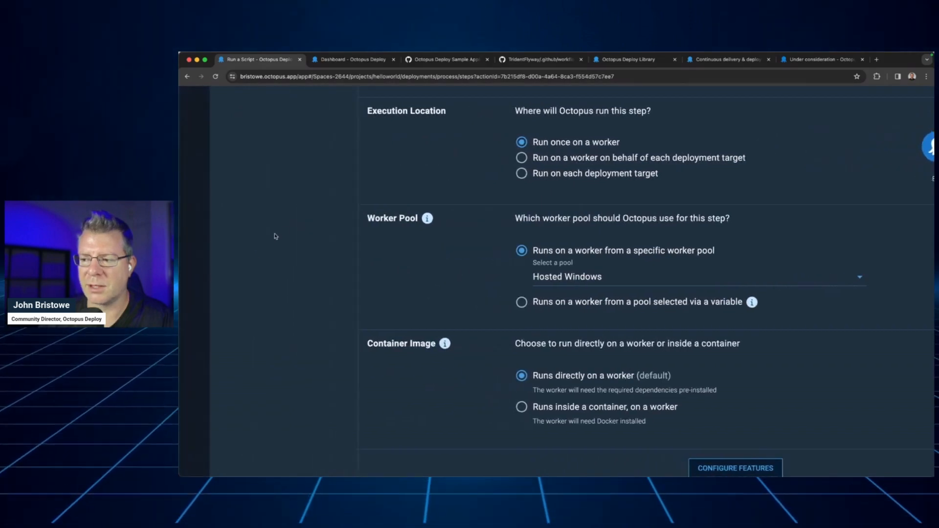
Review the script step's conditions, package requirement, retries and time out settings, and save the deployment process
scroll(194, 235, "down", 4)
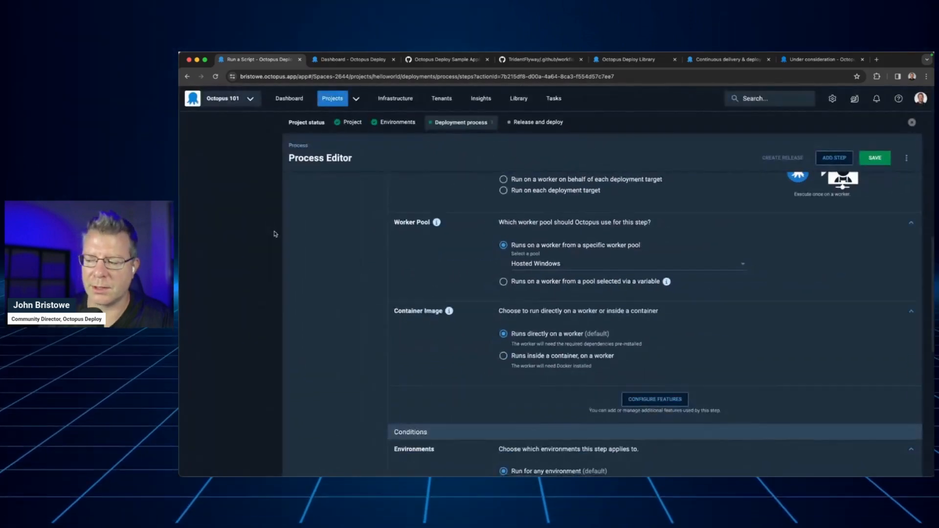
scroll(429, 293, "down", 10)
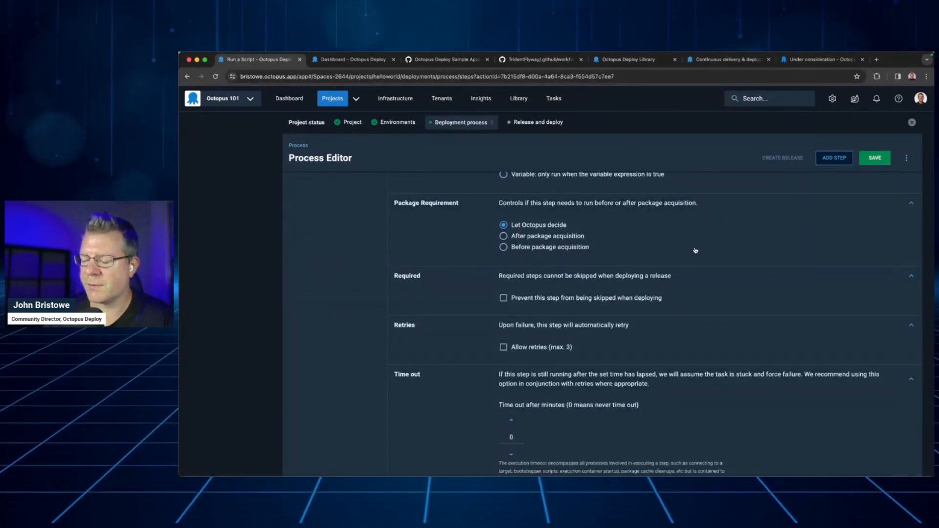
scroll(694, 249, "up", 10)
left_click(876, 158)
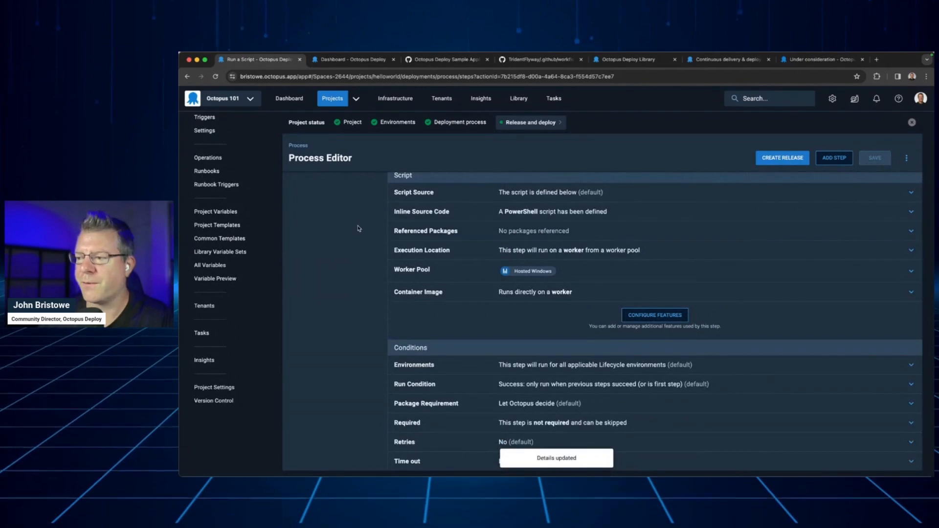
scroll(358, 230, "up", 3)
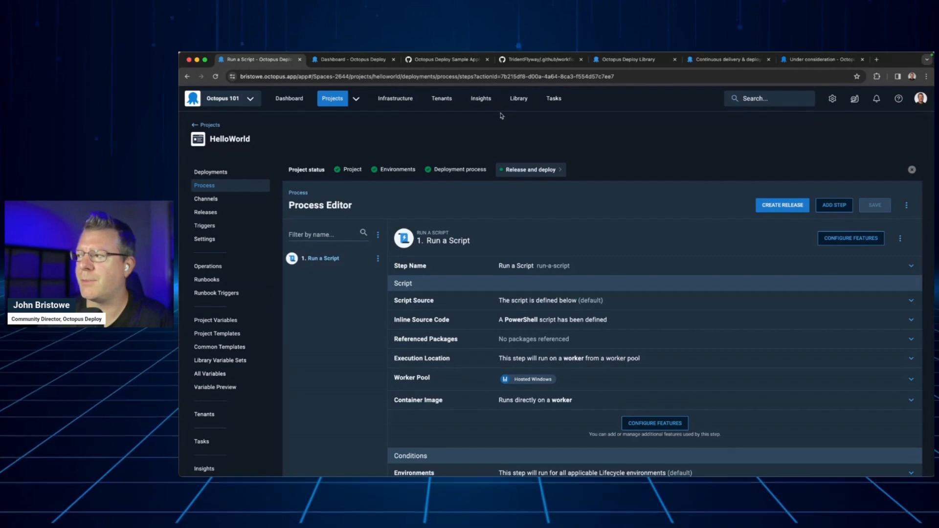
Examine the deployment process of the Trident project in the Integration-Flyway sample space
left_click(366, 60)
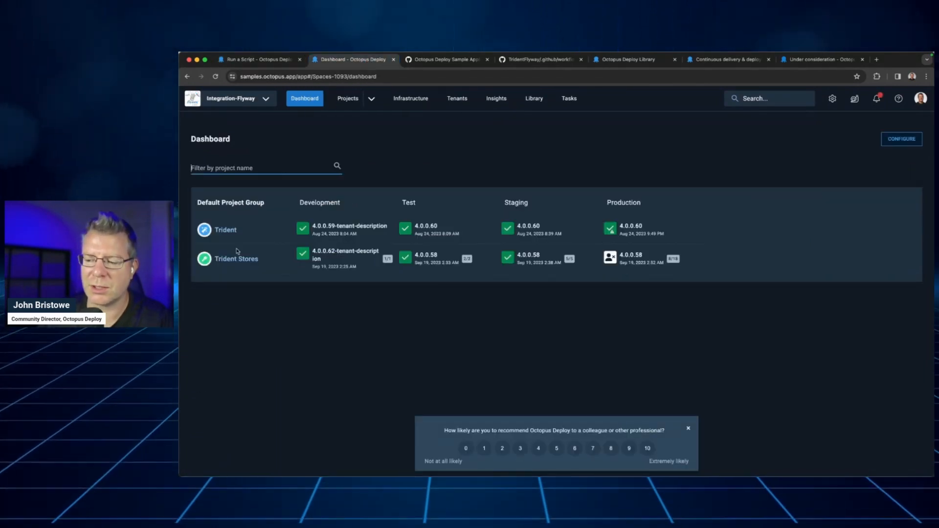
left_click(226, 231)
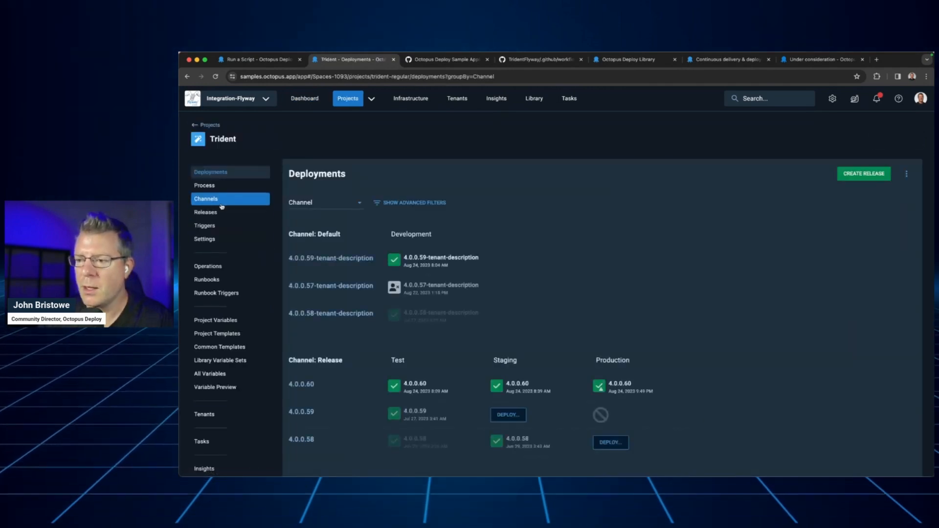
left_click(218, 185)
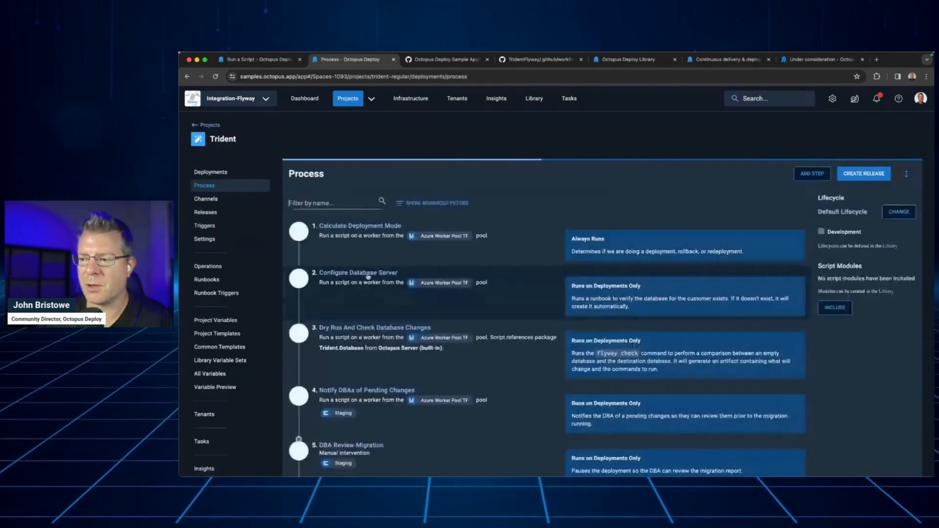
scroll(374, 281, "down", 3)
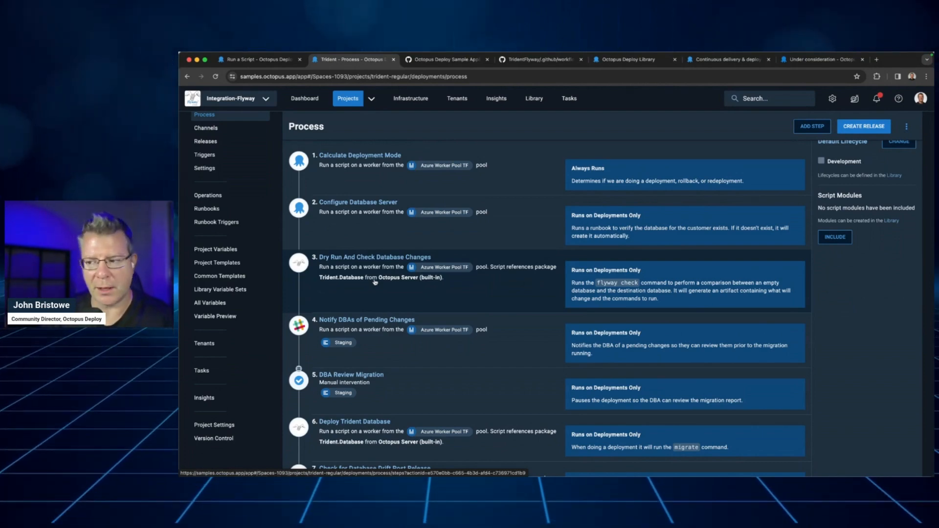
scroll(375, 282, "up", 3)
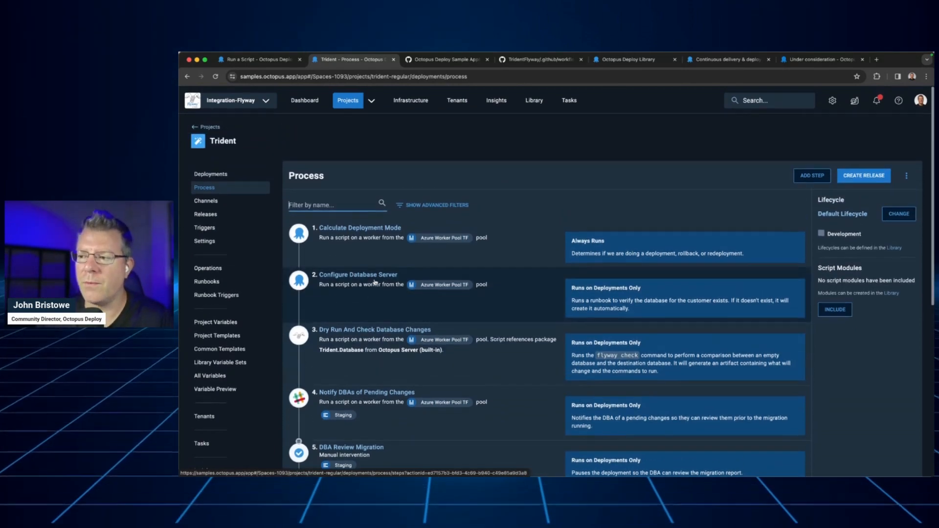
Return to the HelloWorld project and create release 0.0.1, after checking the accepted version number formats
left_click(267, 61)
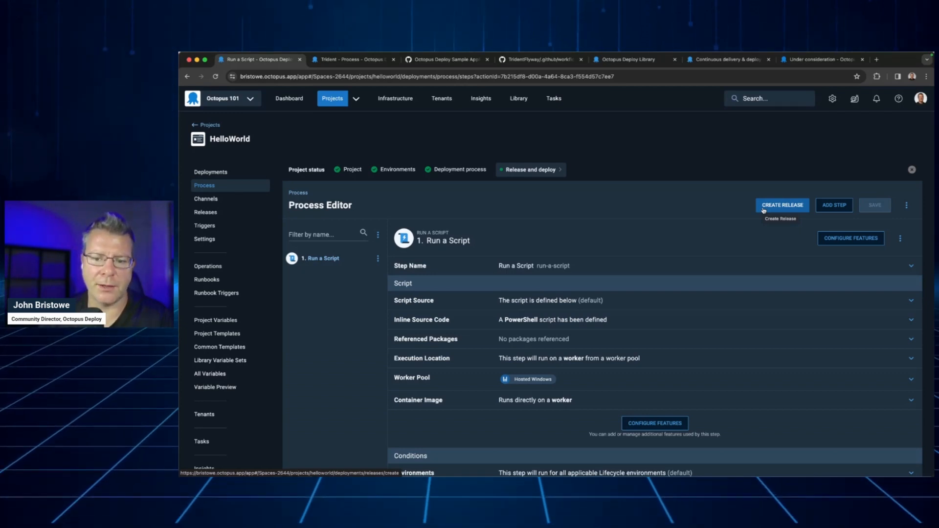
left_click(763, 209)
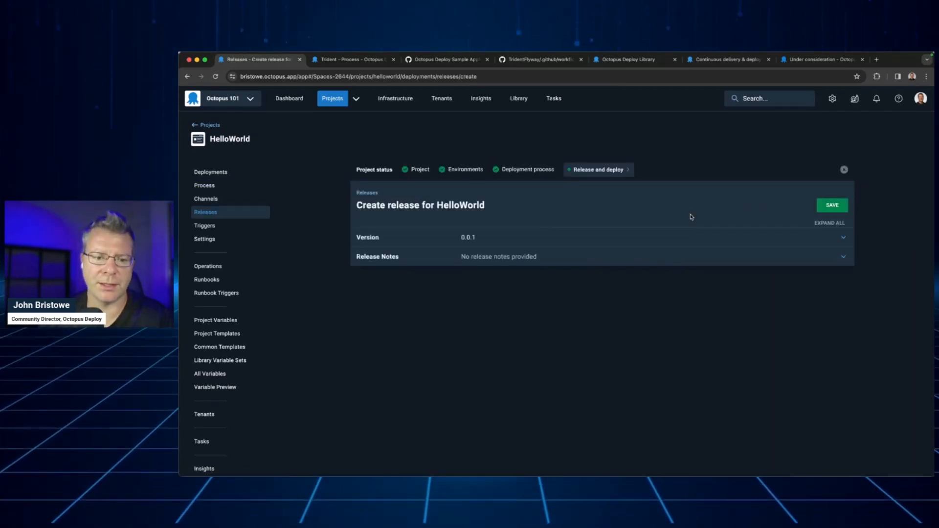
left_click(612, 242)
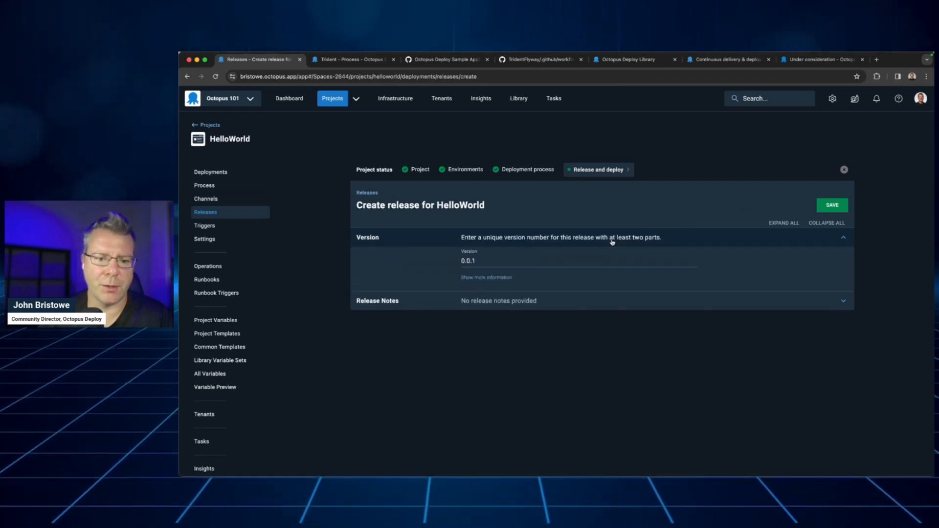
left_click(492, 278)
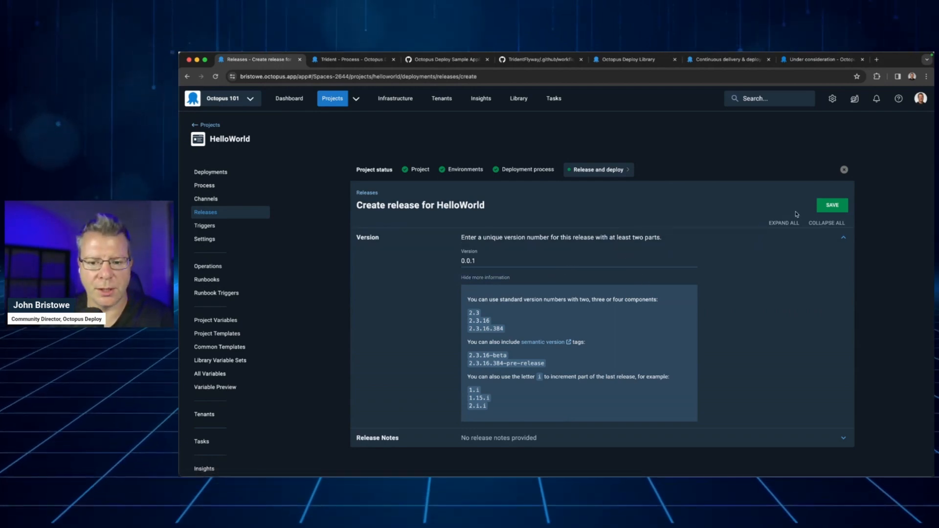
left_click(828, 209)
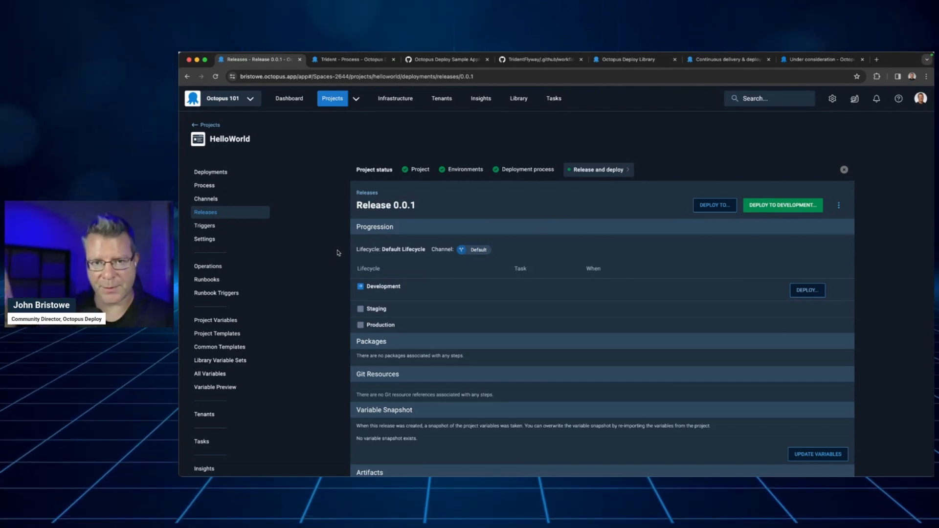
Set up a deployment of release 0.0.1 to Development that starts Now, after trying the Later option
scroll(337, 253, "down", 3)
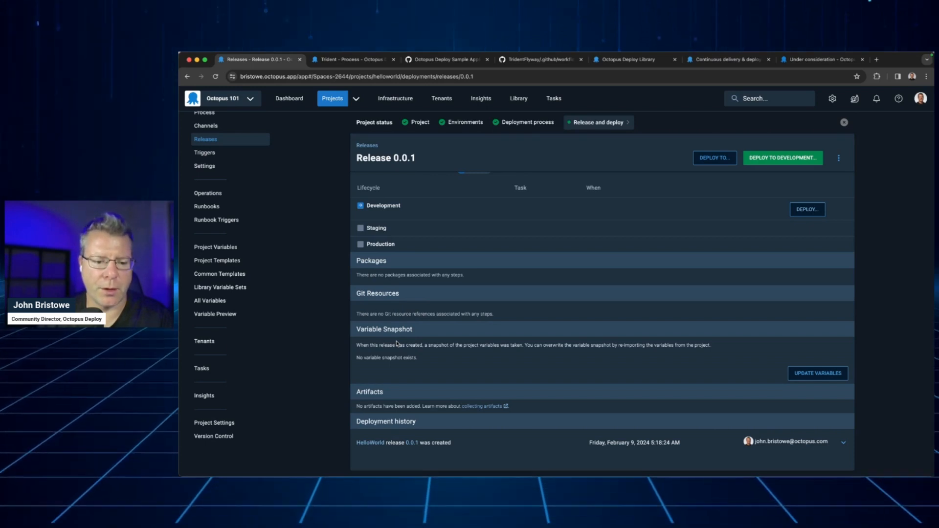
scroll(321, 361, "up", 3)
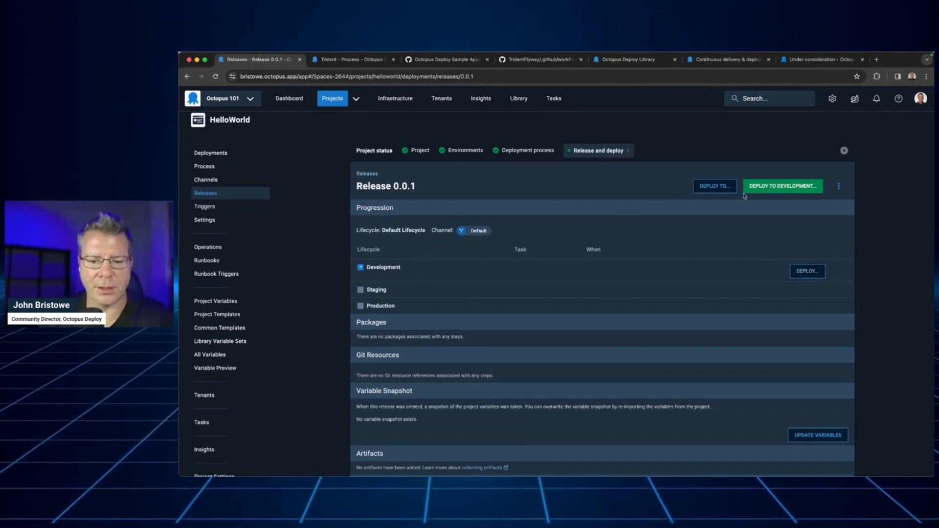
left_click(777, 191)
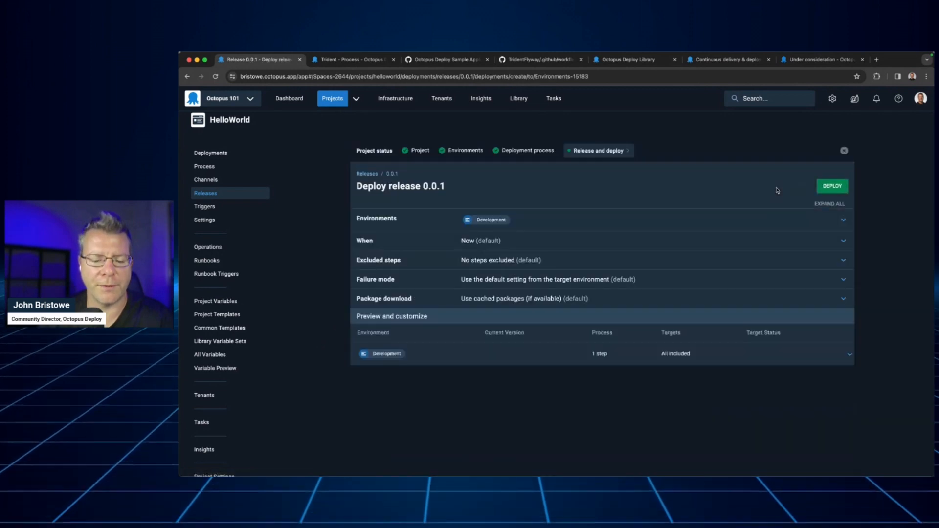
left_click(558, 240)
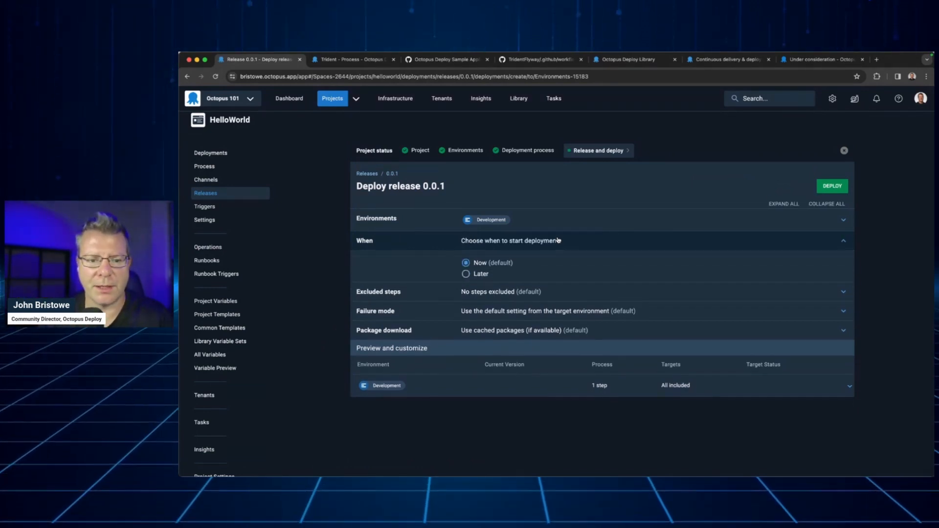
left_click(473, 275)
left_click(484, 263)
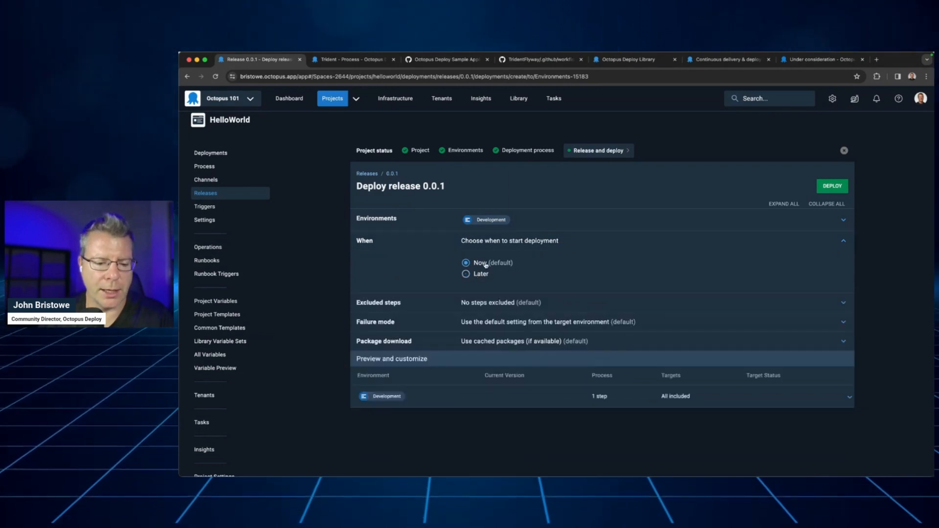
Examine the deployment's excluded steps and failure mode options, leaving their default settings
left_click(549, 300)
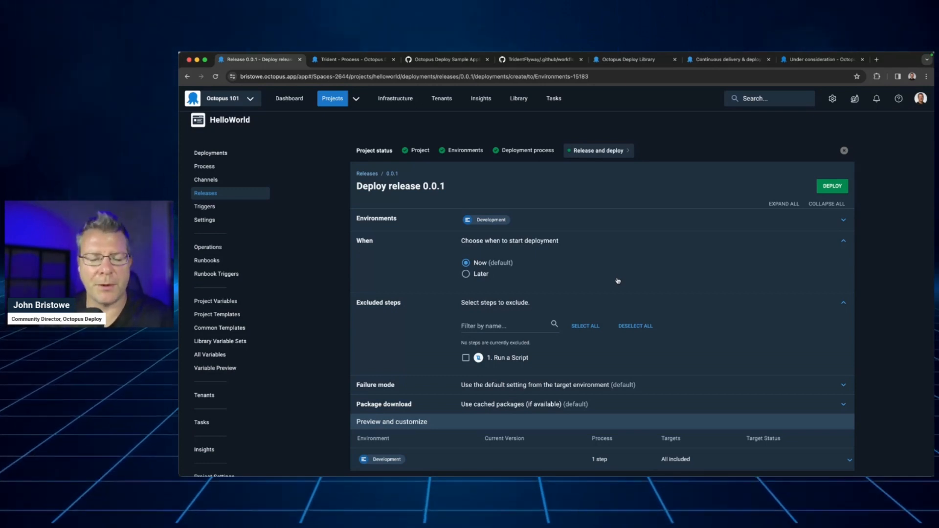
scroll(617, 279, "down", 1)
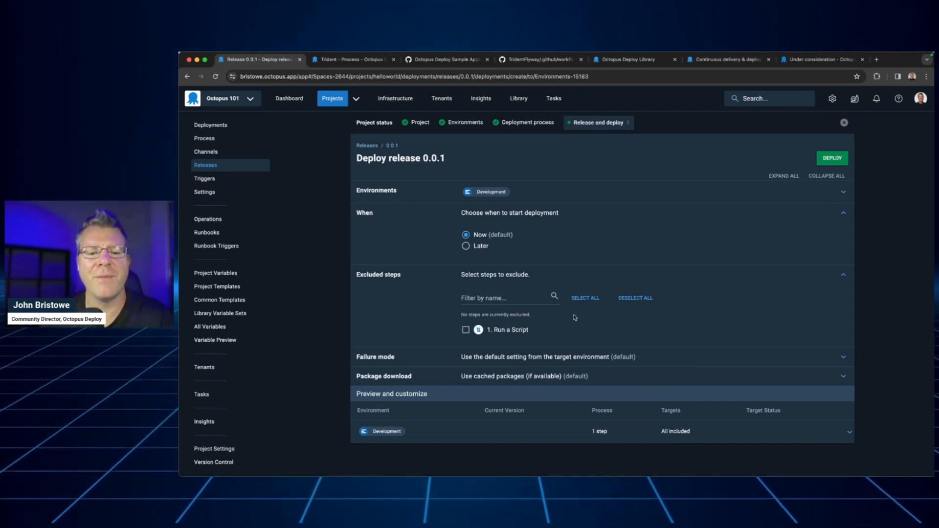
left_click(569, 278)
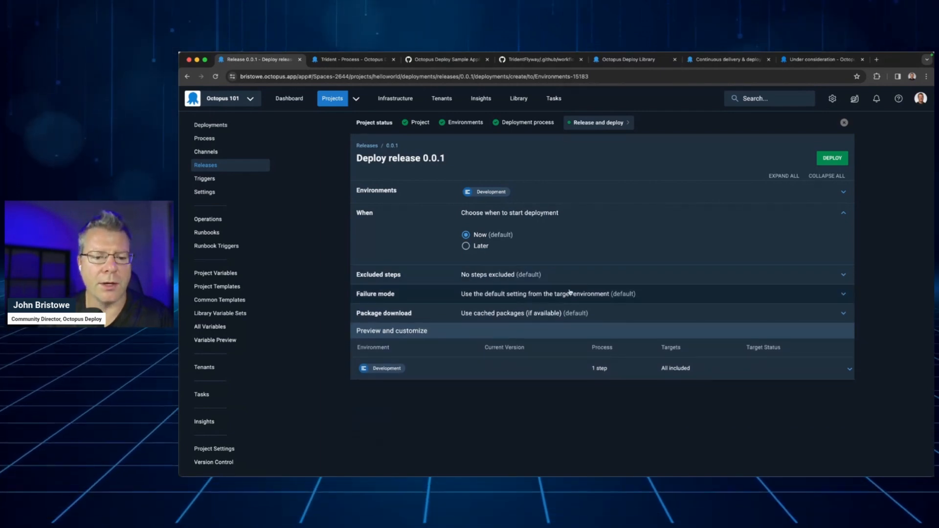
left_click(568, 294)
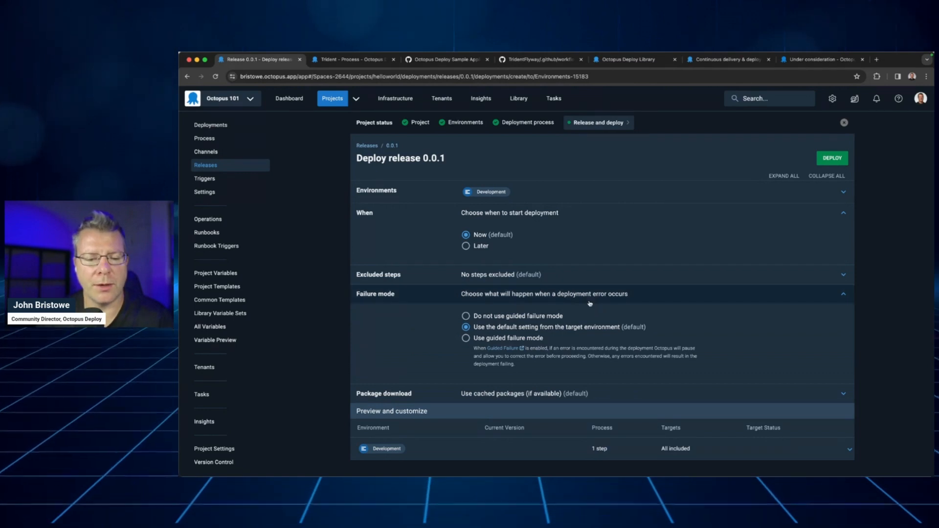
left_click(589, 300)
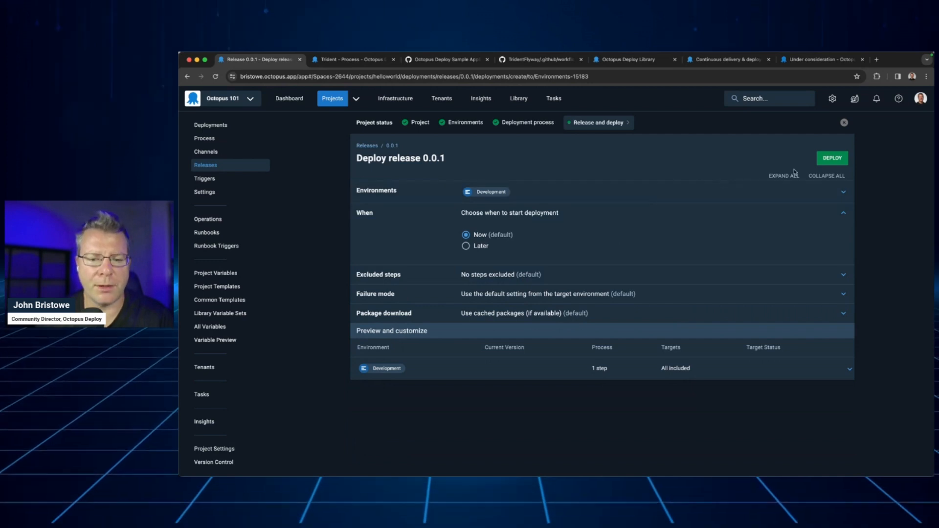
Deploy release 0.0.1 to Development and show its task log with All entries expanded
left_click(832, 159)
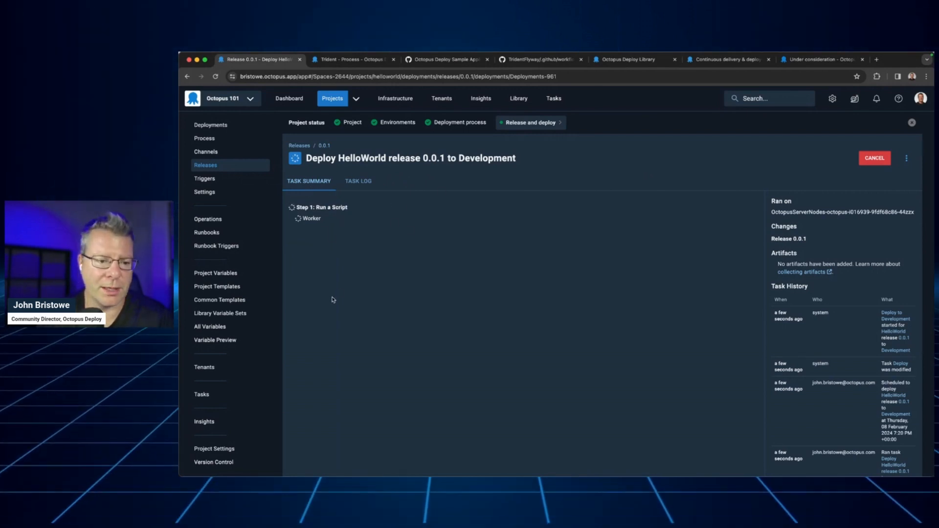
left_click(359, 186)
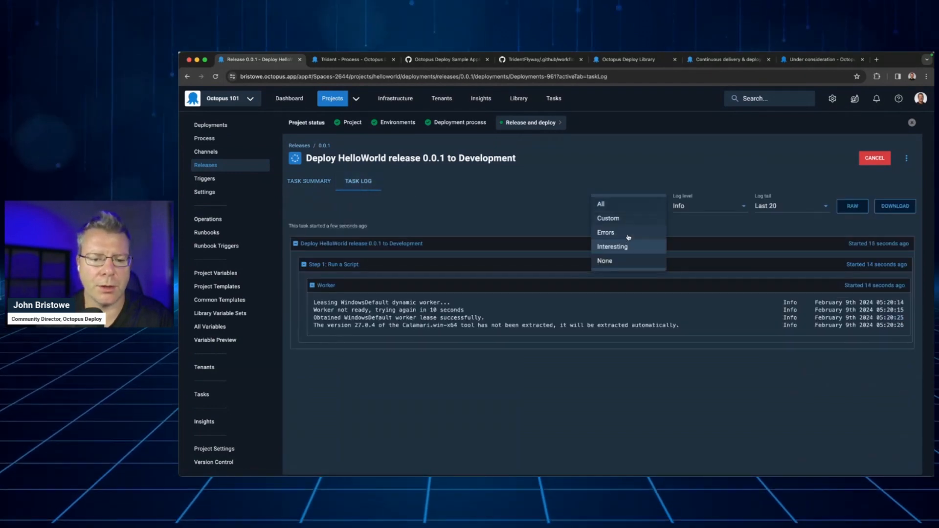
left_click(629, 206)
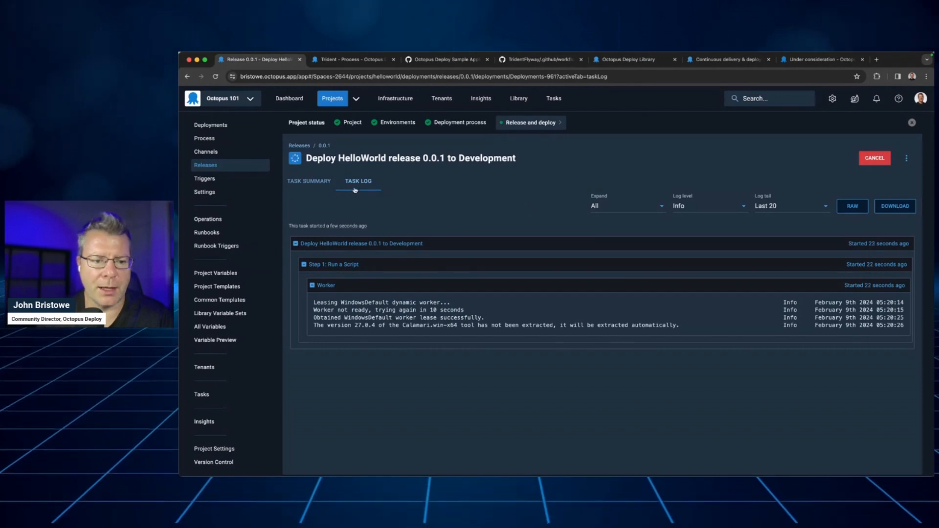
Check the Development deployment's task summary and task log, dismissing the Congratulations dialog to inspect the script's output line
left_click(323, 185)
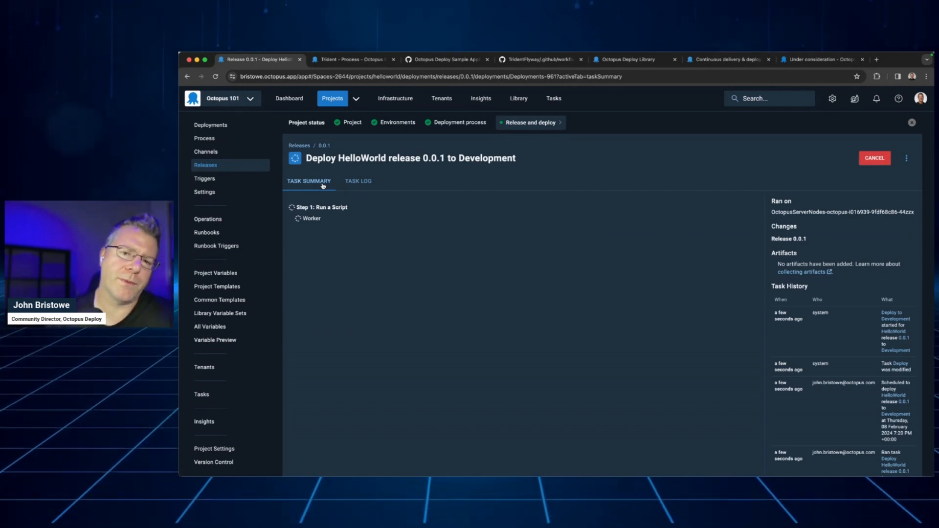
left_click(372, 185)
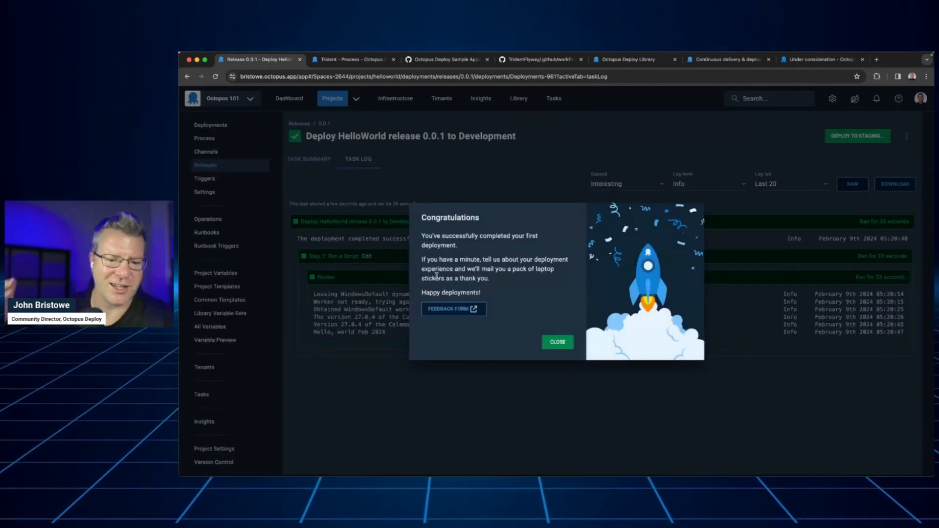
left_click(556, 344)
left_click_drag(313, 332, 408, 337)
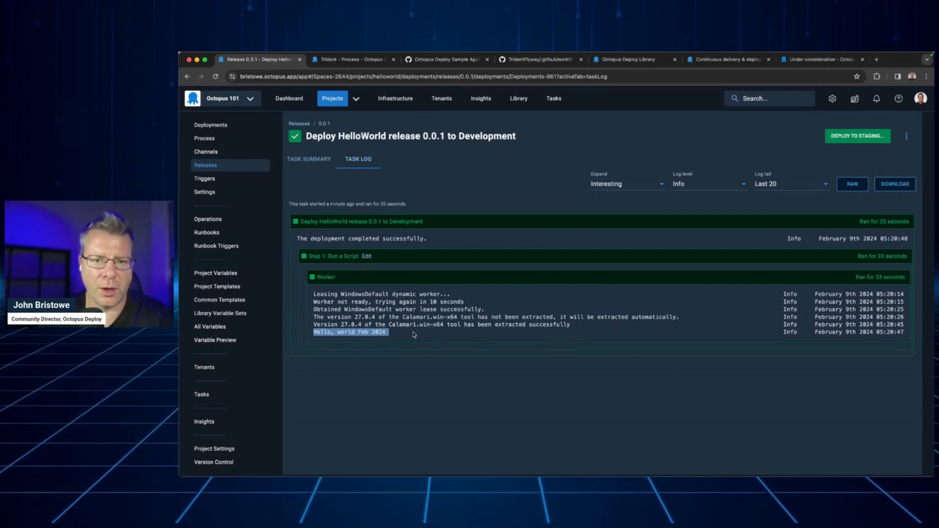
left_click(414, 335)
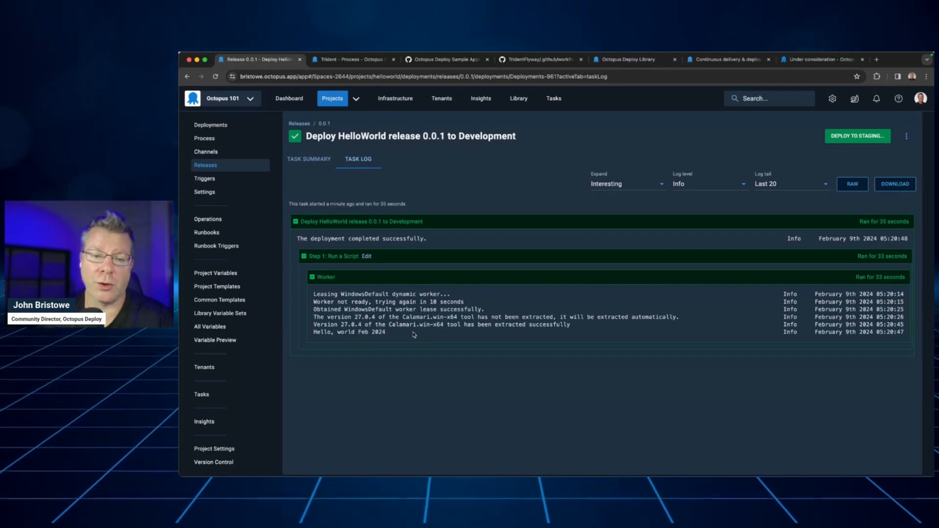
Review the task summary and task history of the release 0.0.1 deployment to Development
left_click(313, 165)
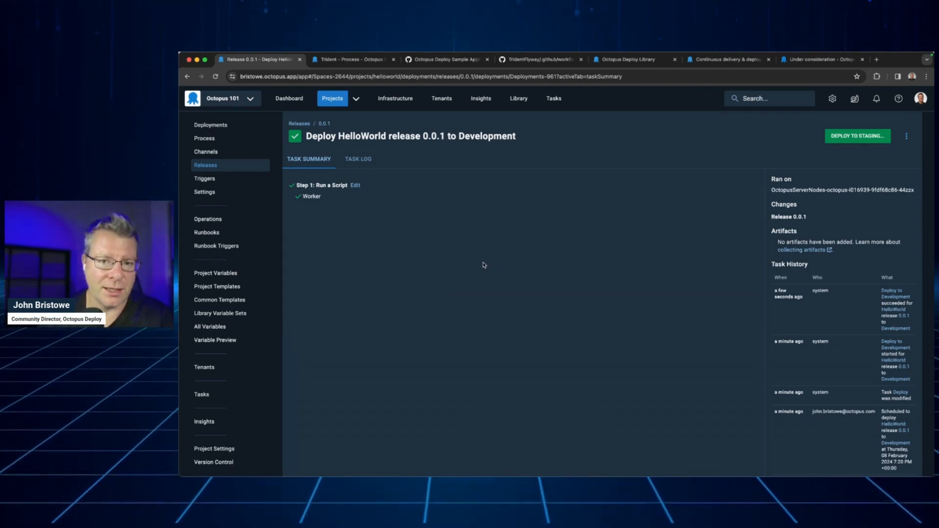
scroll(479, 264, "up", 2)
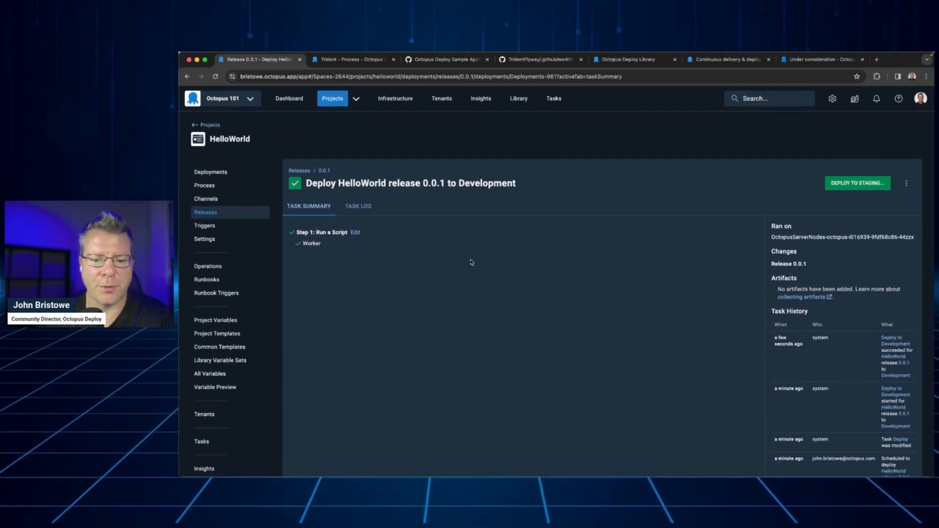
scroll(303, 219, "down", 1)
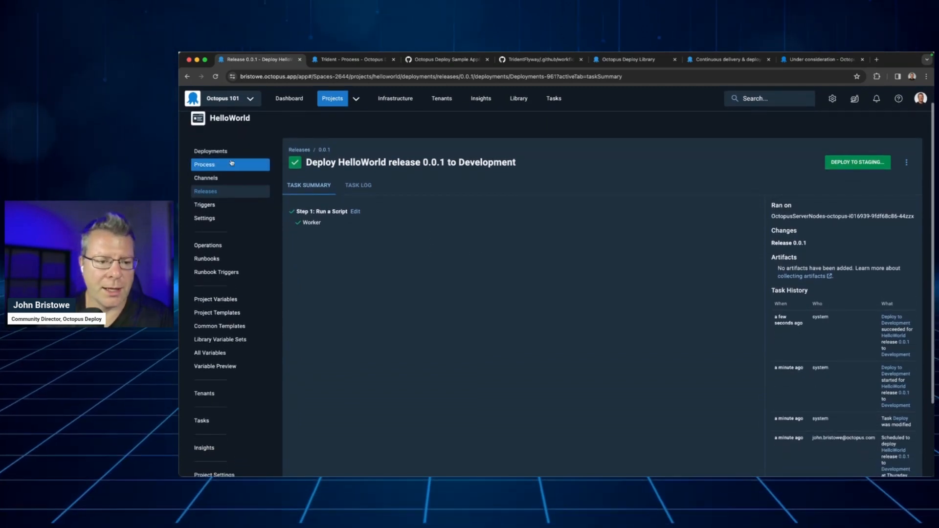
scroll(234, 146, "up", 1)
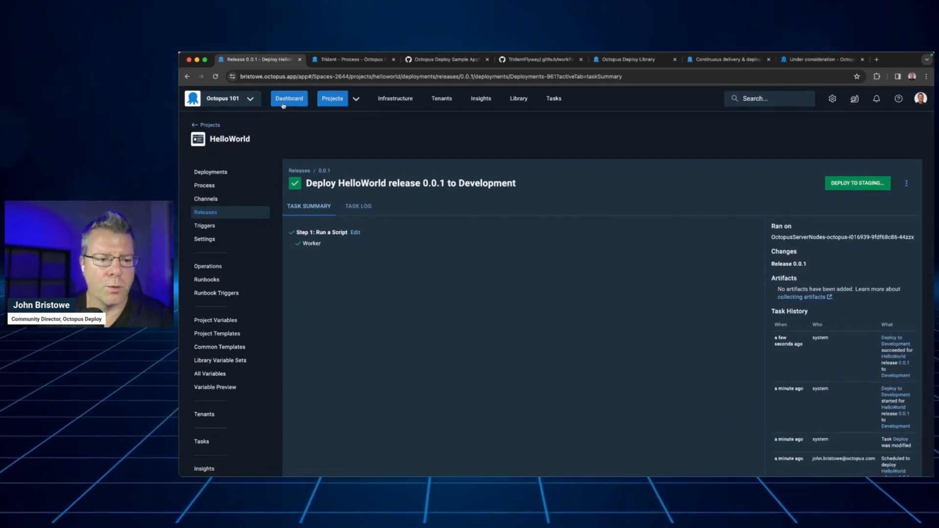
Examine HelloWorld's Development deployment of release 0.0.1 from the space's Dashboard and return to the Dashboard overview
left_click(289, 99)
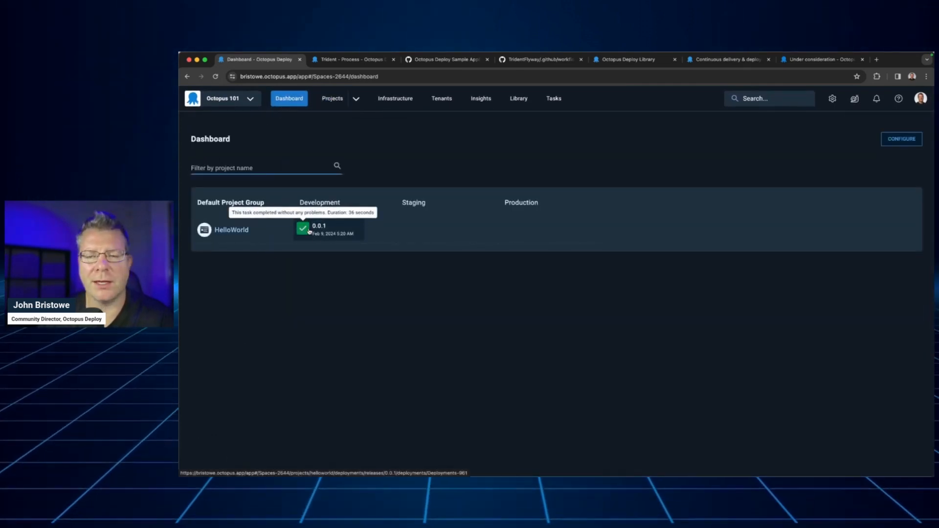
left_click(309, 229)
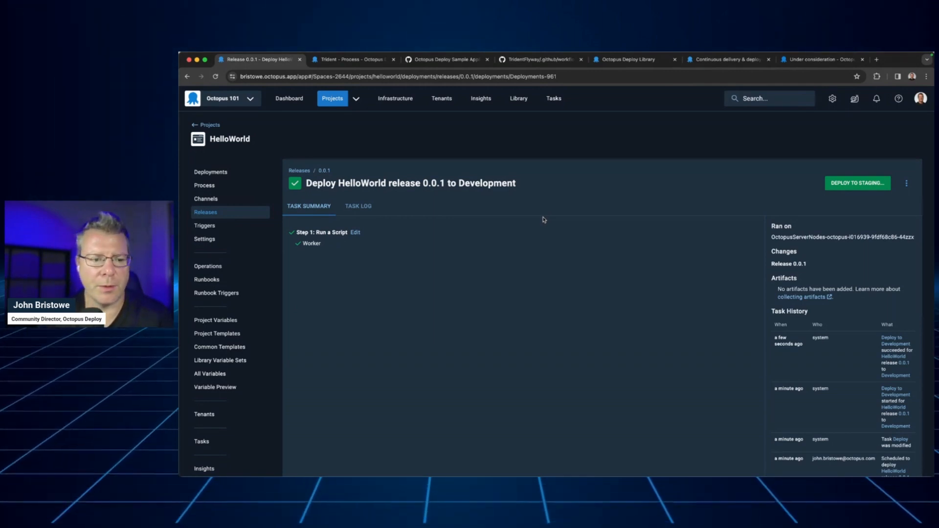
left_click(294, 103)
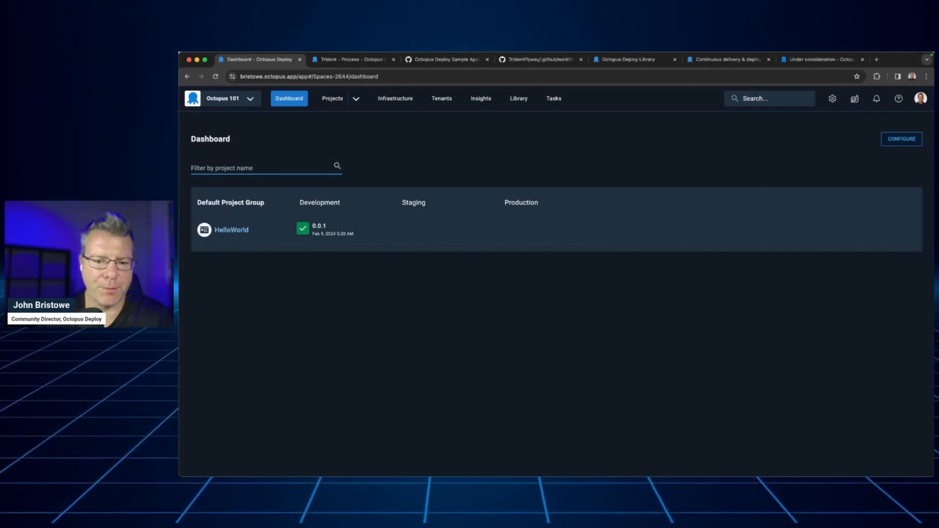
key("super+Tab")
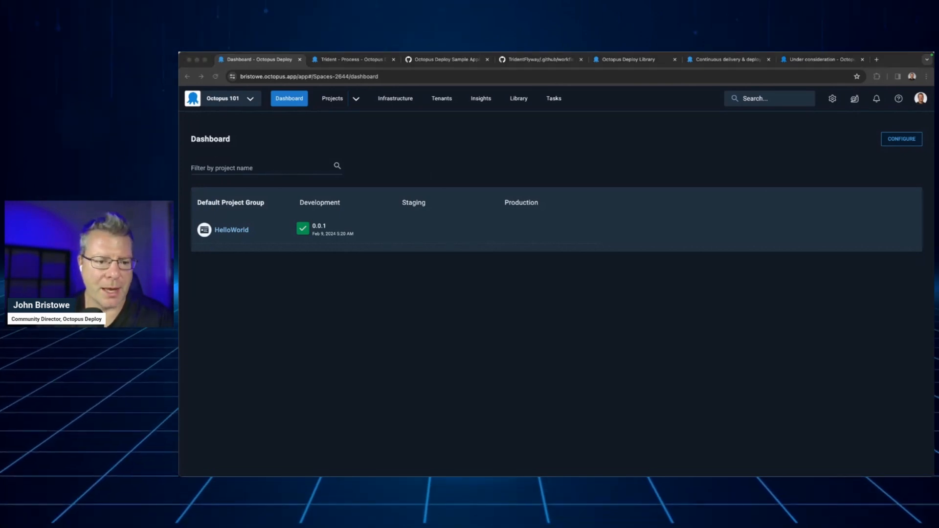
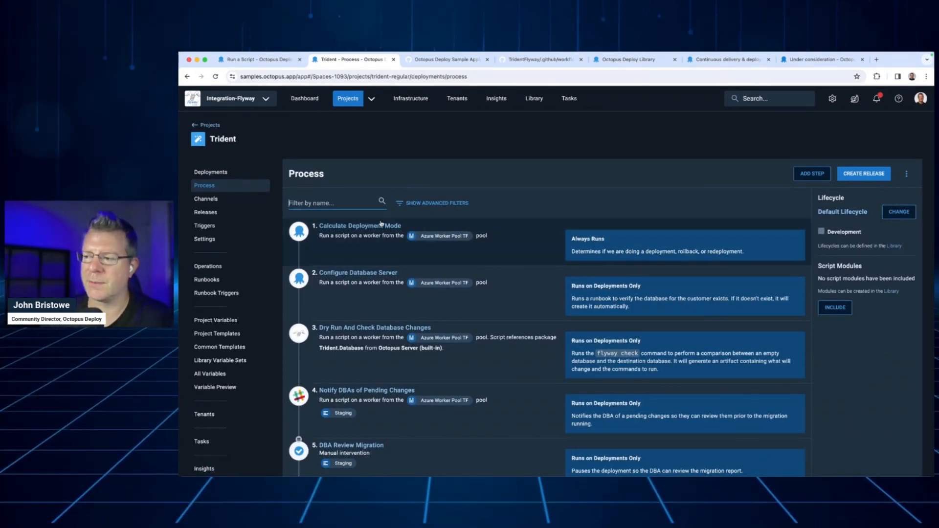
Examine the steps of the Trident project's deployment process in the Integration-Flyway space
scroll(369, 223, "down", 2)
scroll(370, 224, "down", 4)
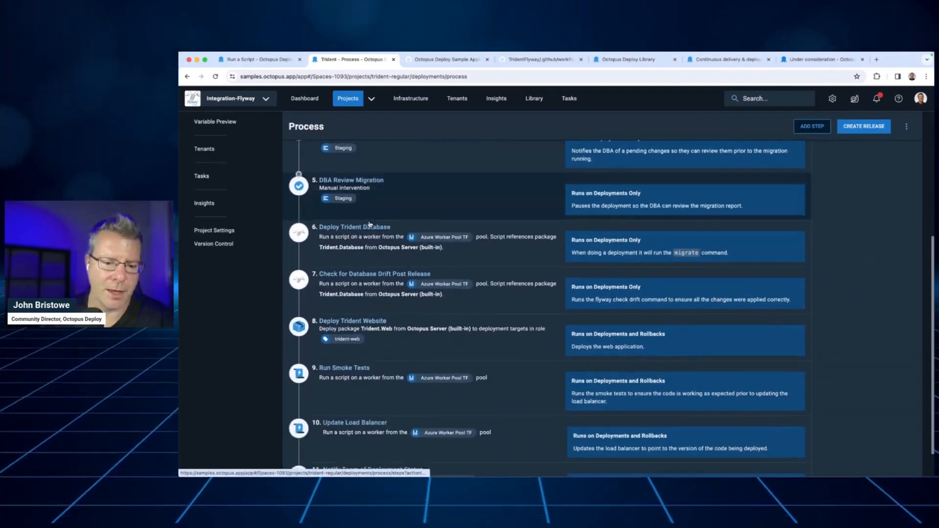
scroll(370, 222, "up", 1)
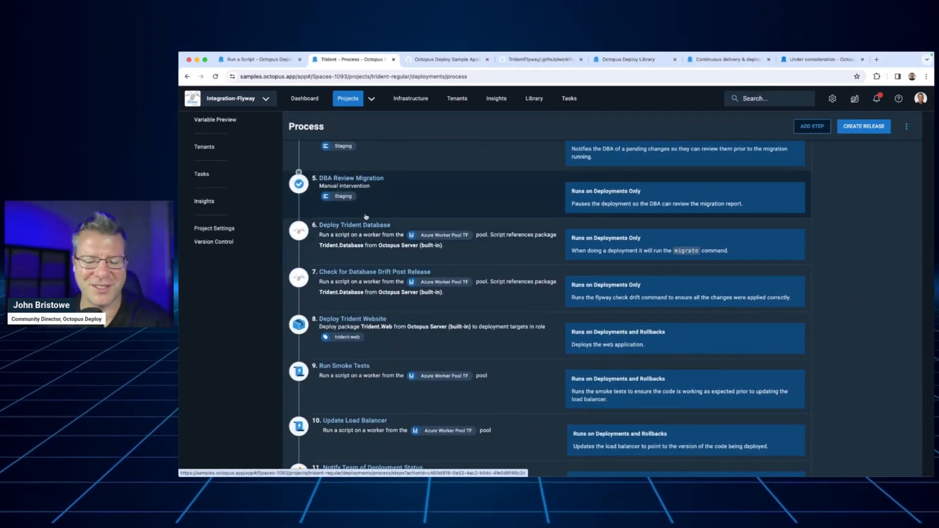
scroll(366, 217, "up", 6)
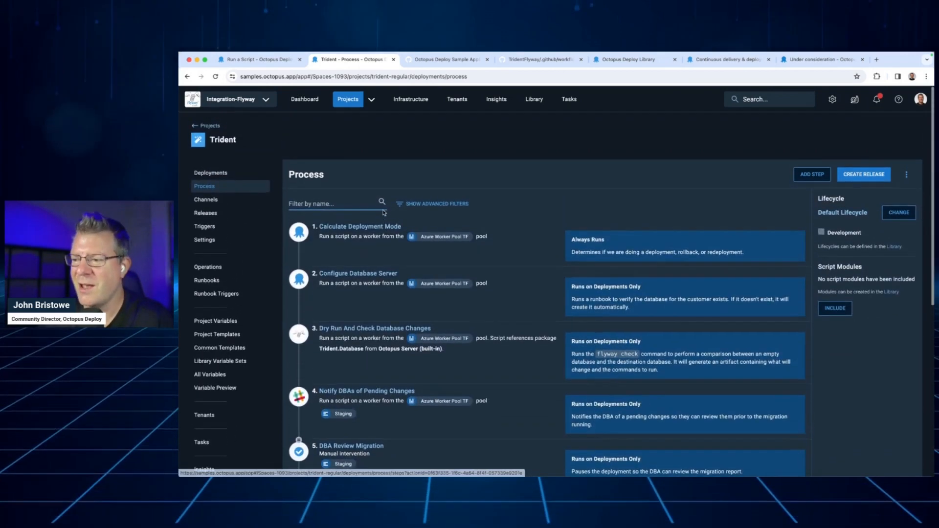
scroll(517, 210, "down", 1)
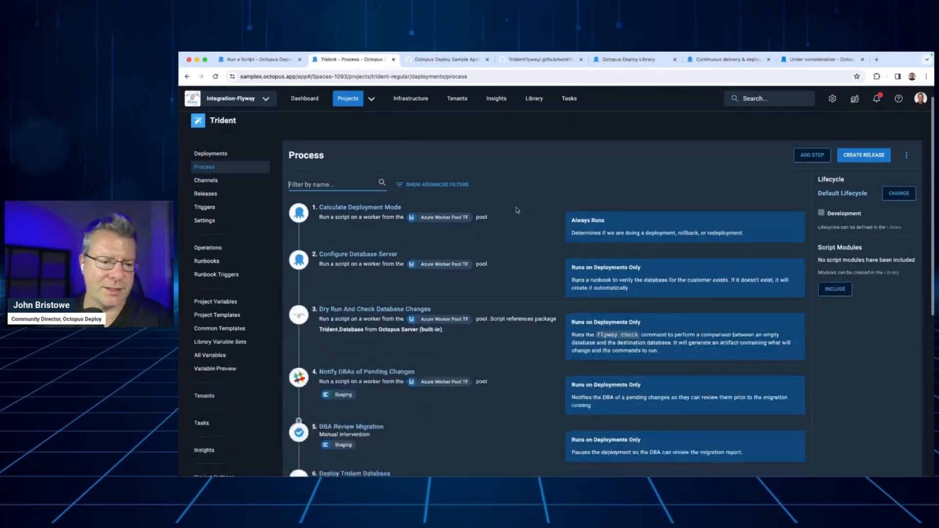
scroll(517, 211, "down", 3)
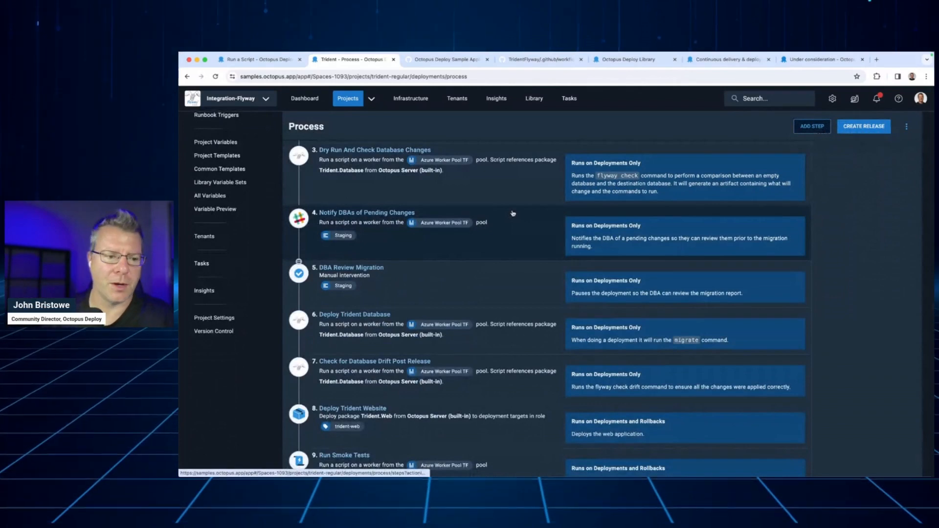
scroll(511, 211, "up", 4)
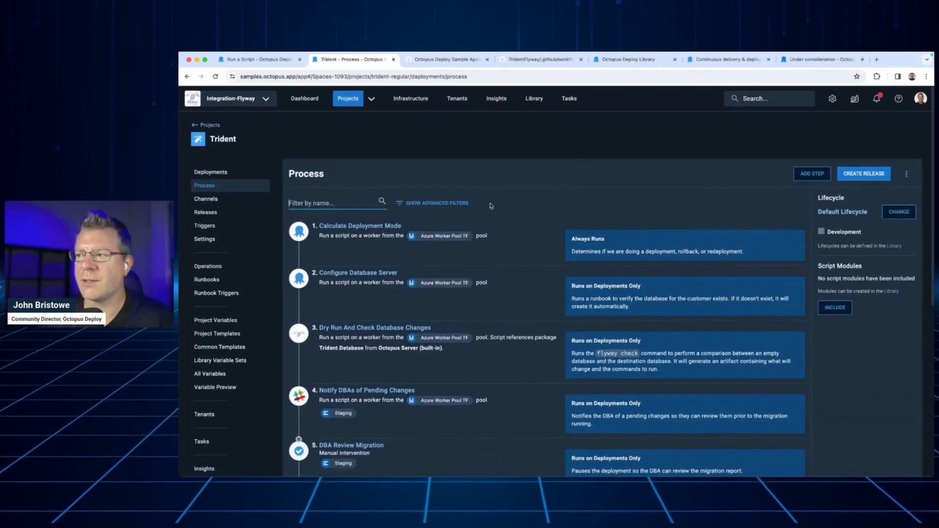
View the OctopusSamples organization on GitHub and examine the push branches and workflow_dispatch trigger in TridentFlyway's build.yml
left_click(446, 61)
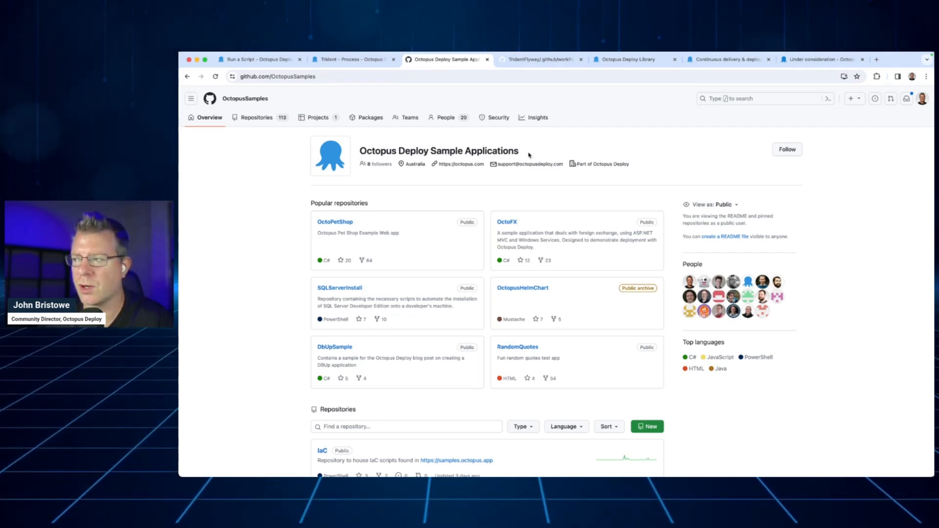
left_click(521, 61)
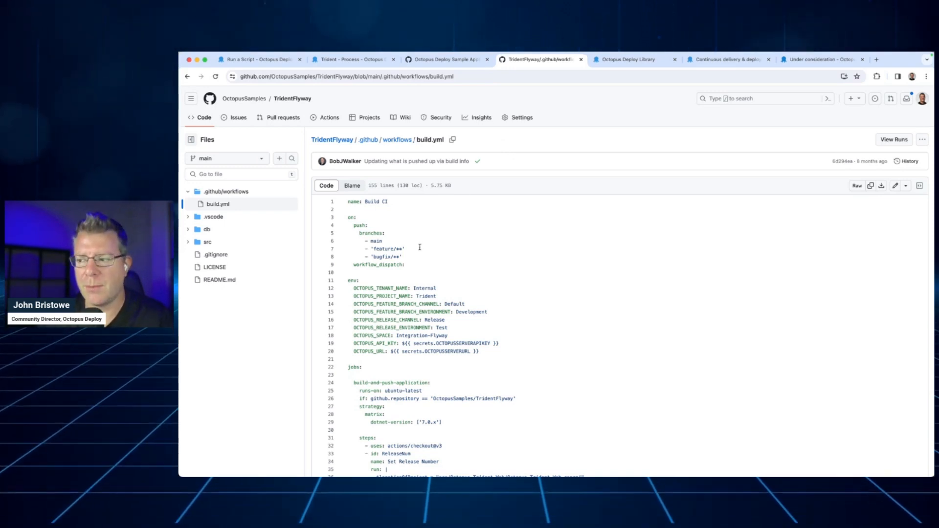
left_click_drag(411, 265, 345, 220)
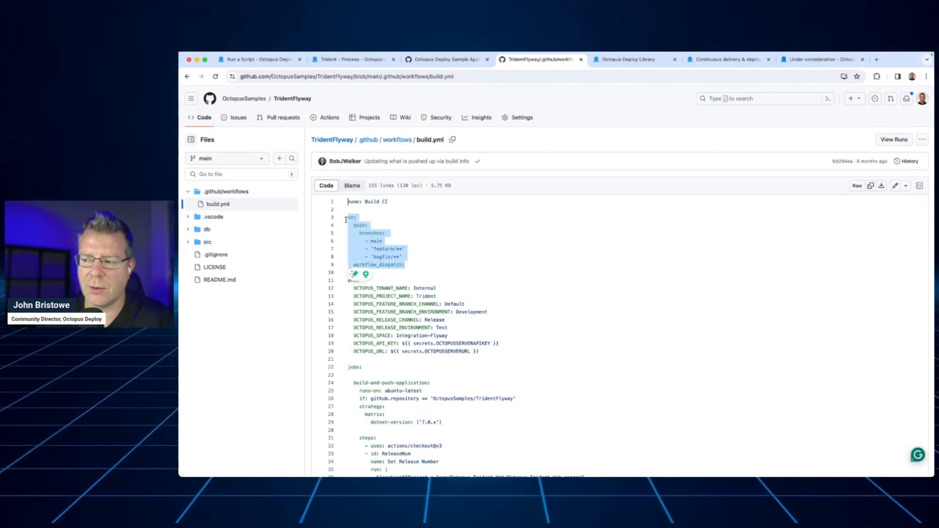
left_click(397, 240)
left_click_drag(375, 249, 351, 264)
left_click(423, 256)
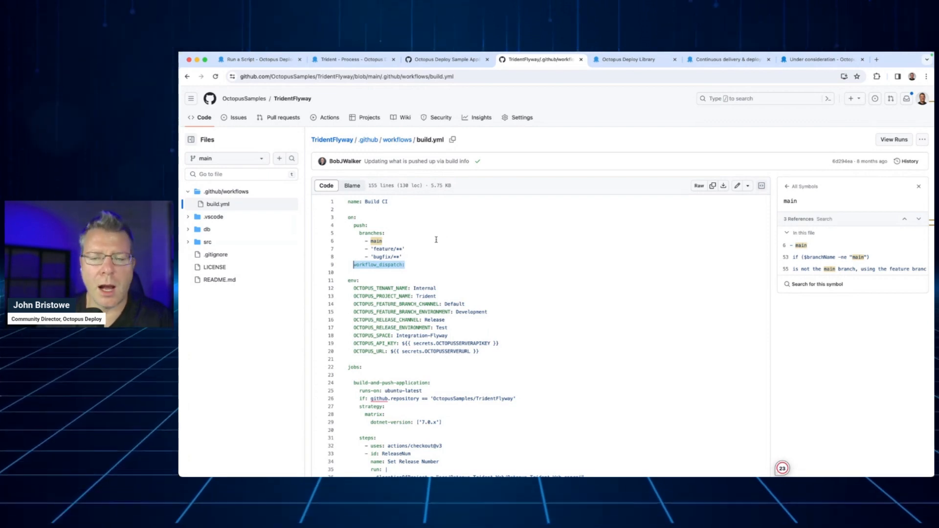
scroll(437, 239, "down", 1)
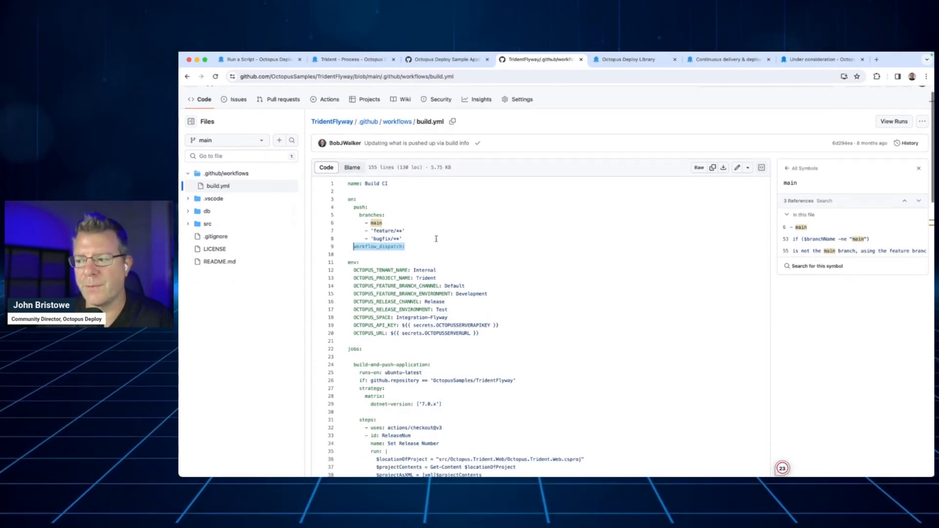
double_click(381, 247)
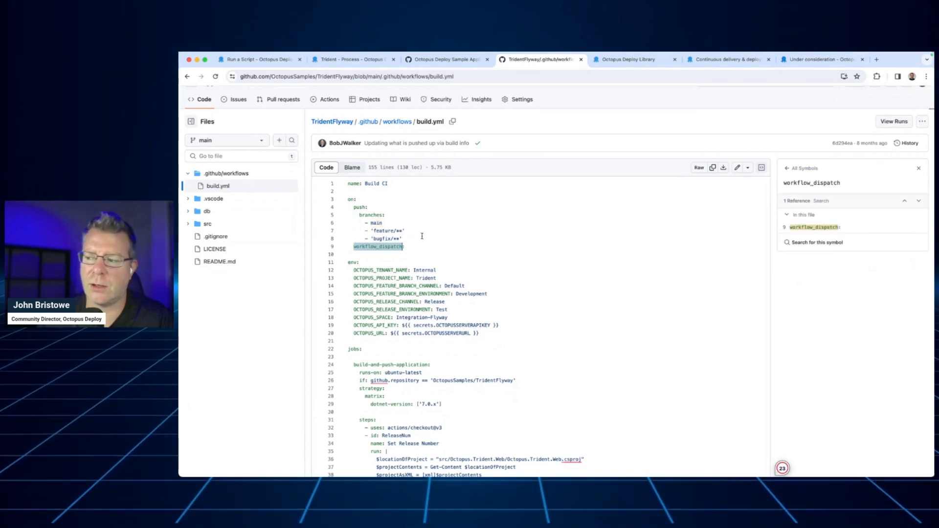
left_click(421, 236)
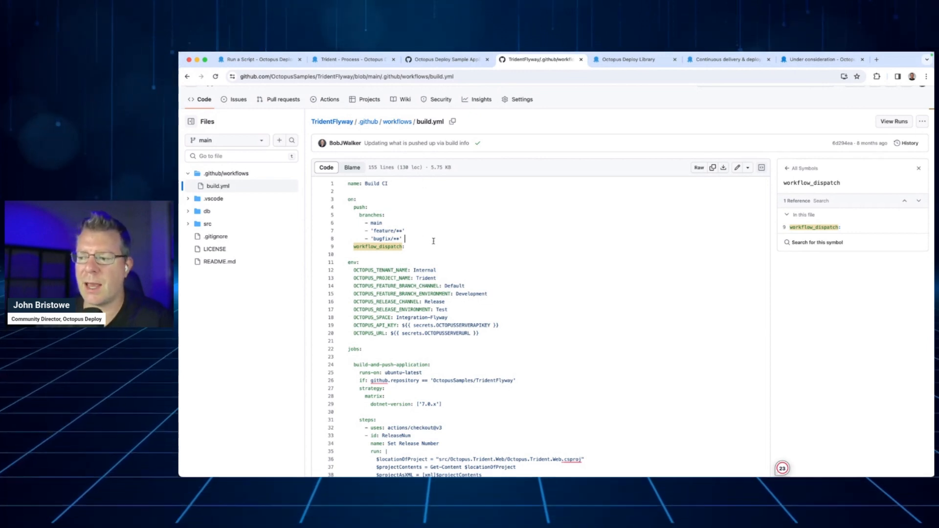
Examine the build-and-push-application job in build.yml, highlighting its name and the start of its steps through ReleaseNum
scroll(432, 241, "down", 5)
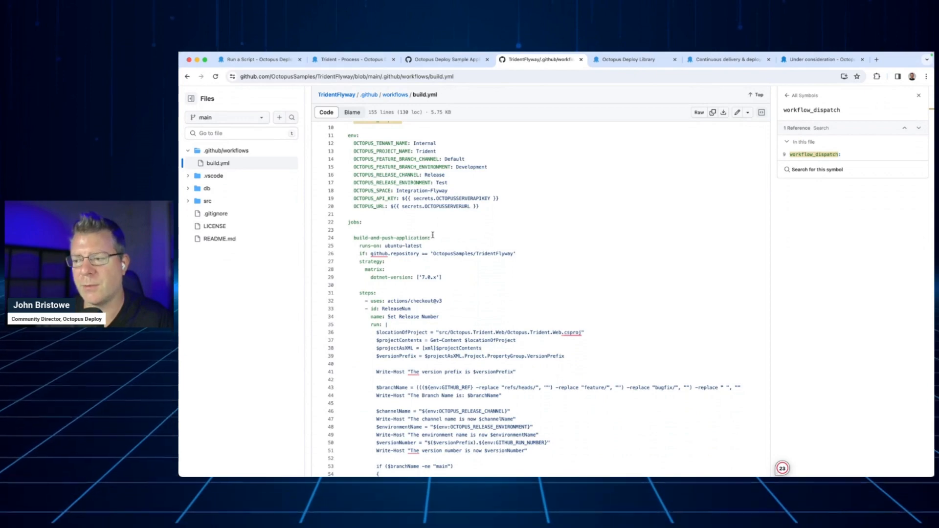
left_click_drag(436, 238, 353, 239)
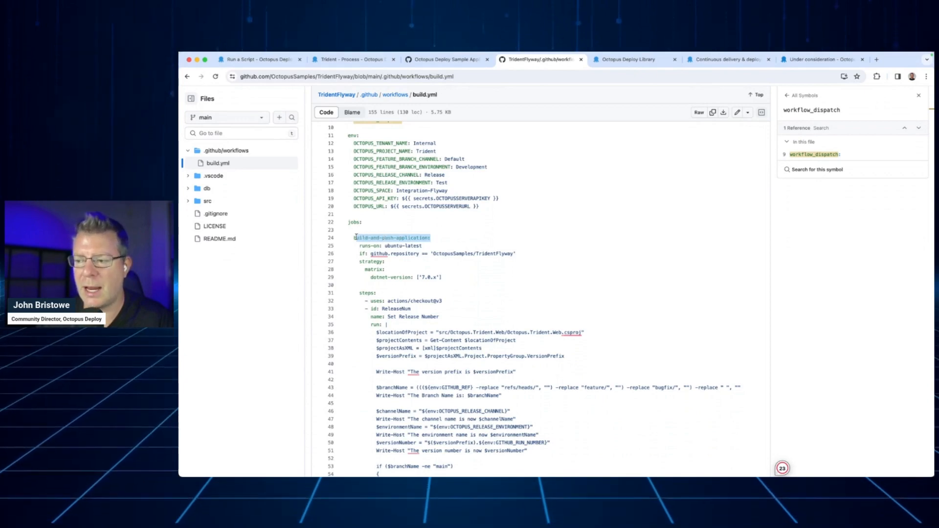
left_click(462, 232)
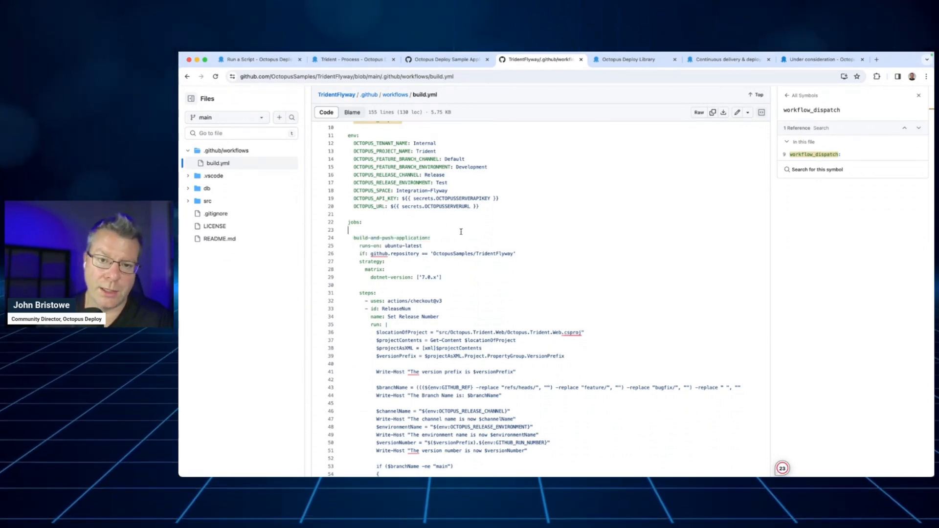
left_click_drag(354, 237, 430, 239)
scroll(441, 244, "down", 3)
scroll(441, 243, "down", 1)
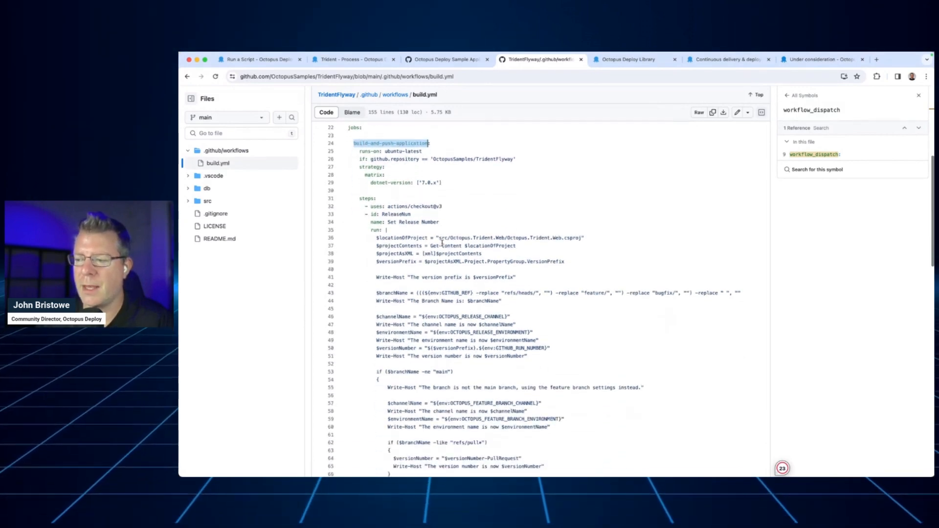
left_click_drag(359, 198, 411, 214)
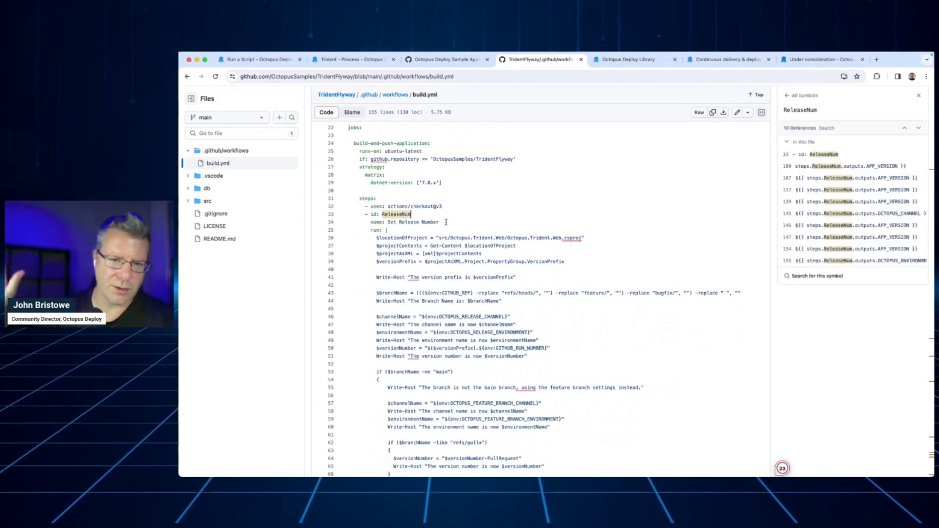
Read through the remaining build.yml steps and highlight the "push packages to Octopus" step
scroll(446, 222, "down", 10)
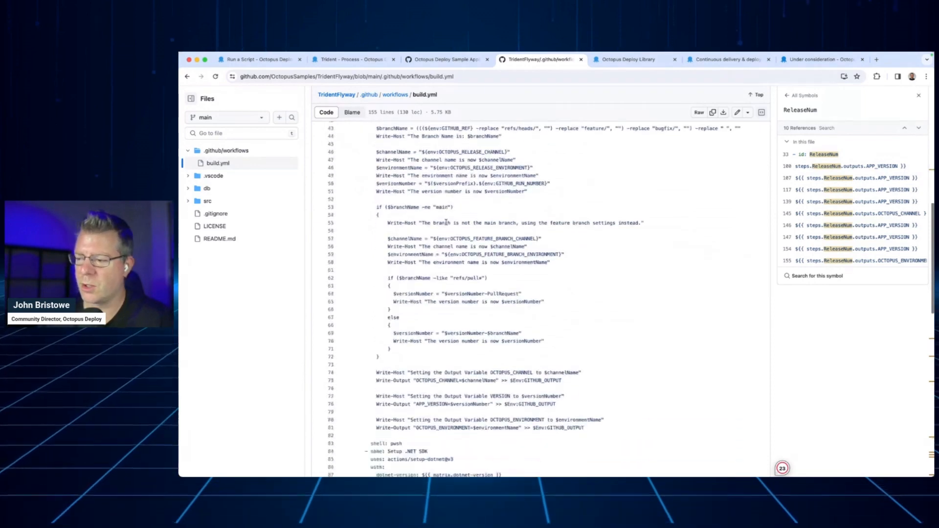
scroll(446, 222, "down", 12)
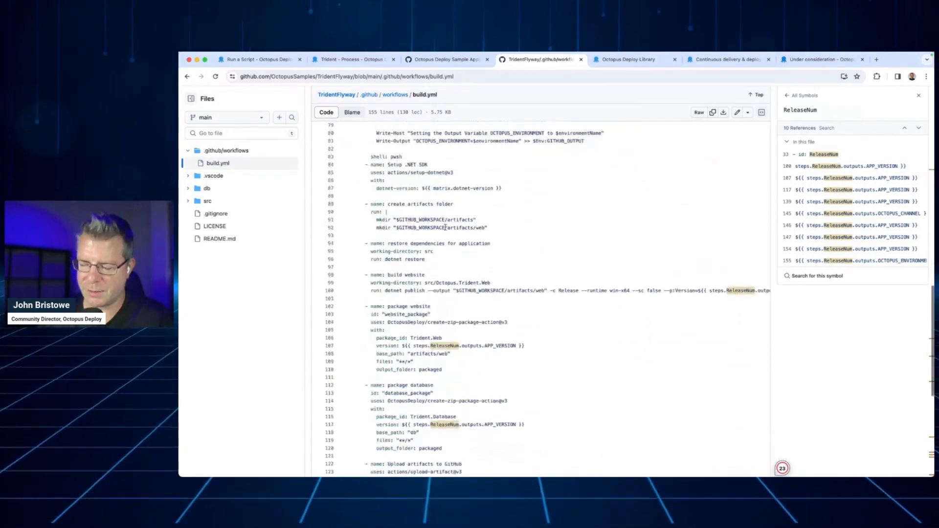
scroll(445, 229, "down", 10)
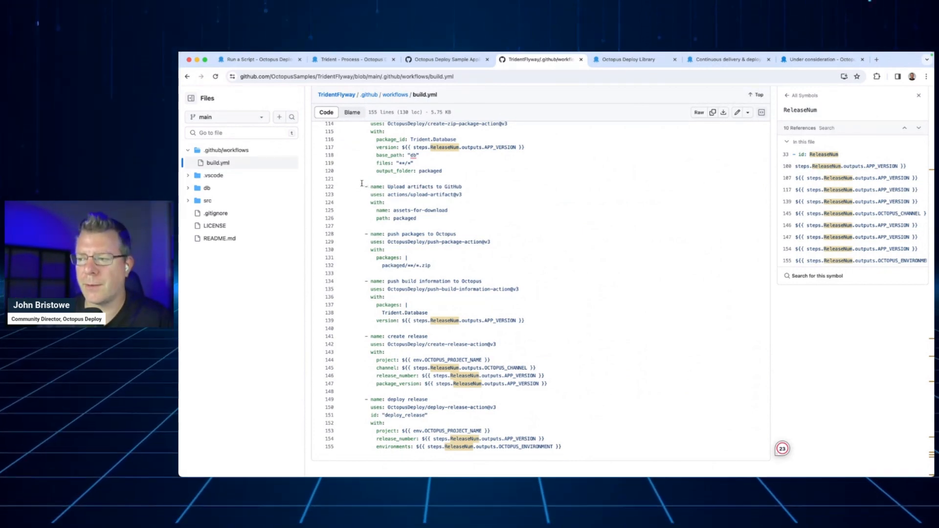
left_click_drag(348, 231, 459, 265)
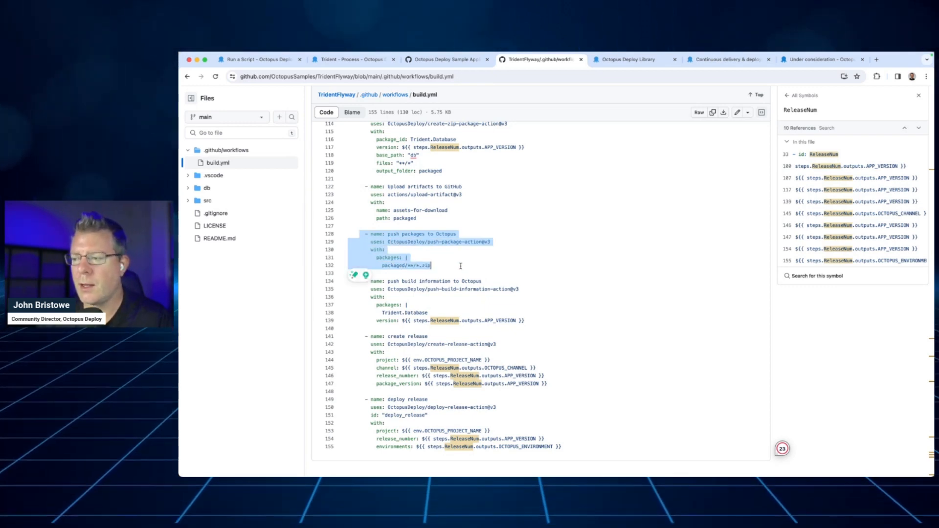
Open github.com/marketplace in a new browser tab and search it for "octopus deploy"
key("super+t")
type("gi")
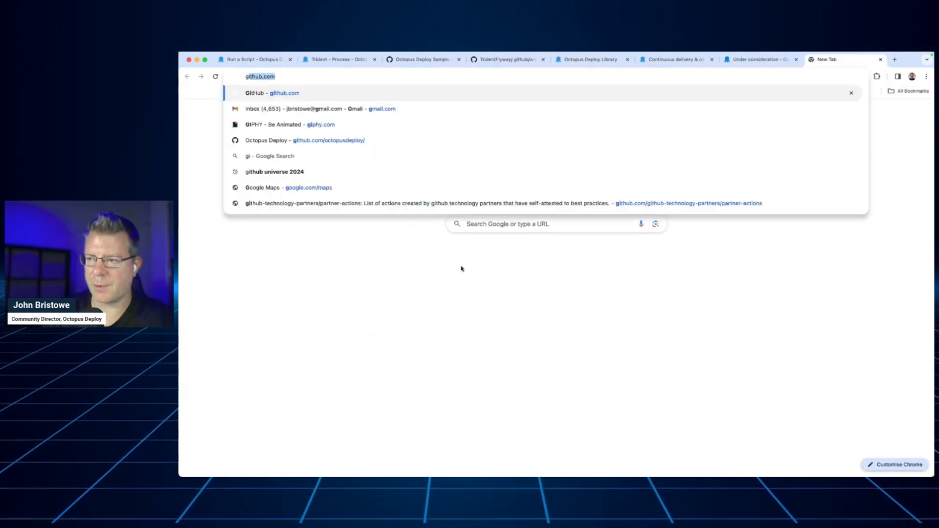
type("thub.com")
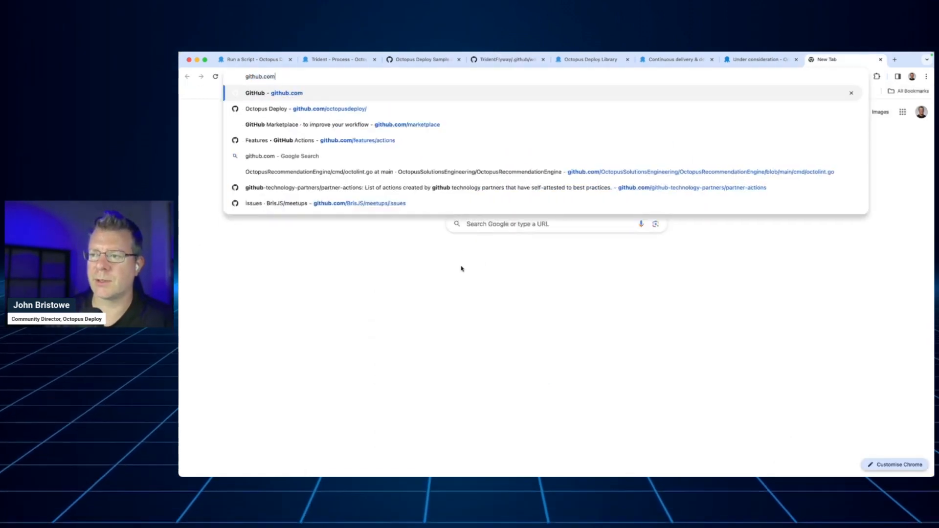
type("/mar")
key("Return")
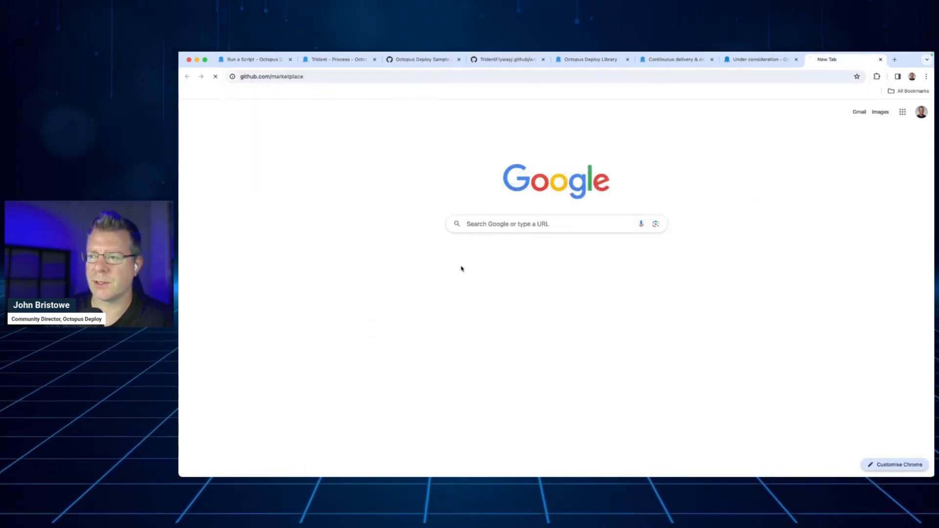
left_click(531, 273)
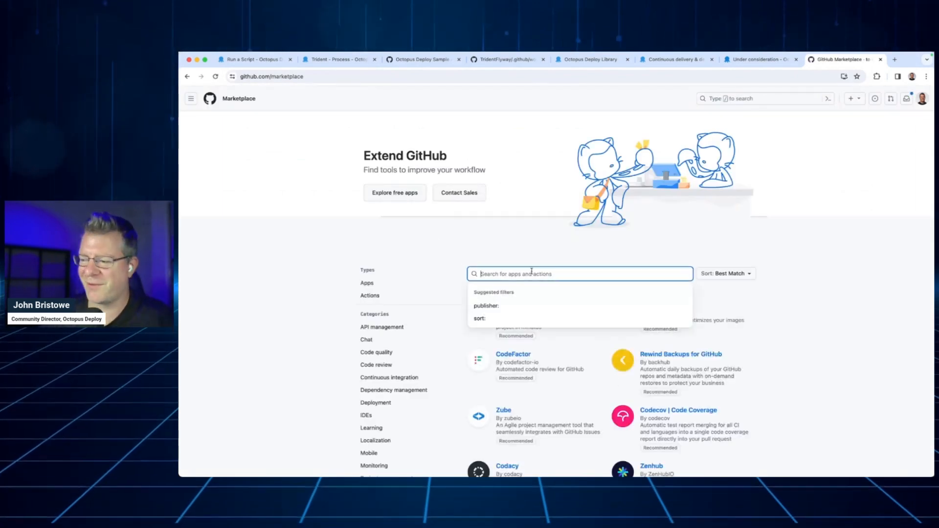
type("octopus deploy")
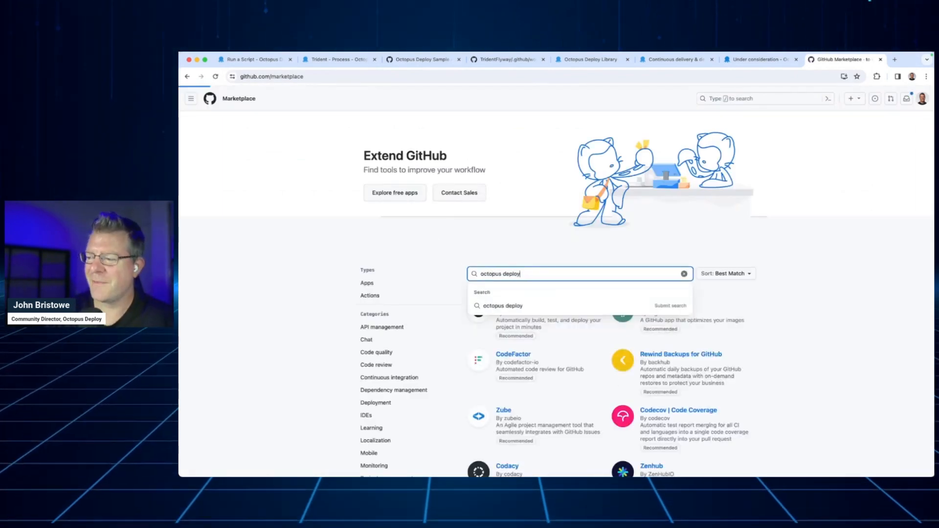
key("Return")
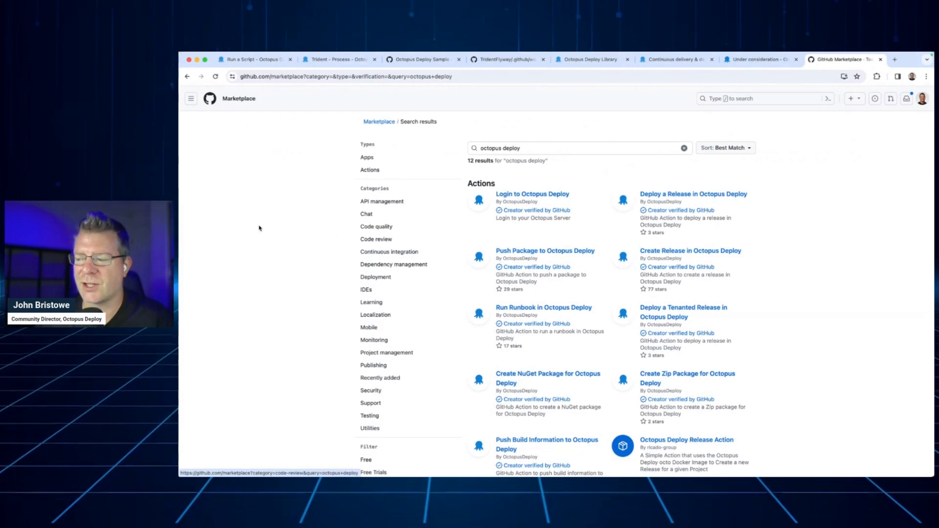
Filter the Marketplace results by Verified Creator and review the listed Octopus Deploy actions
scroll(262, 227, "down", 5)
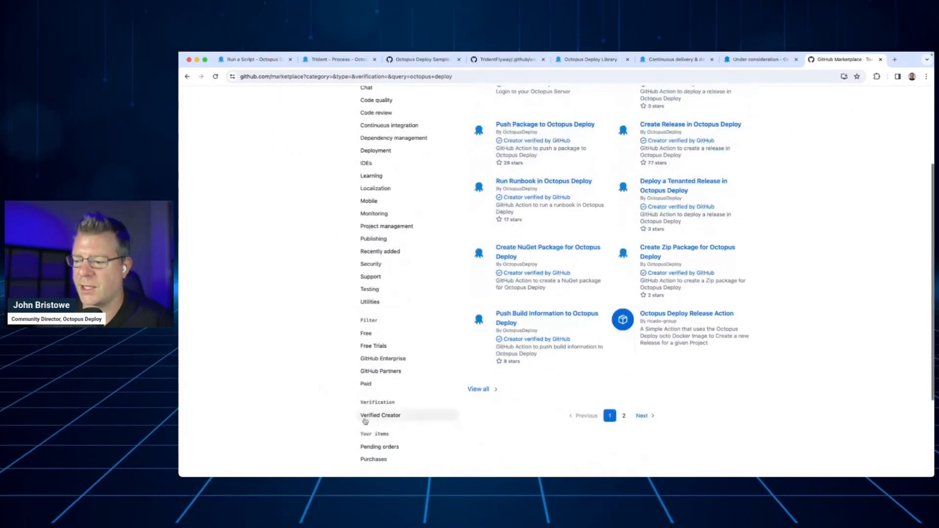
left_click(371, 415)
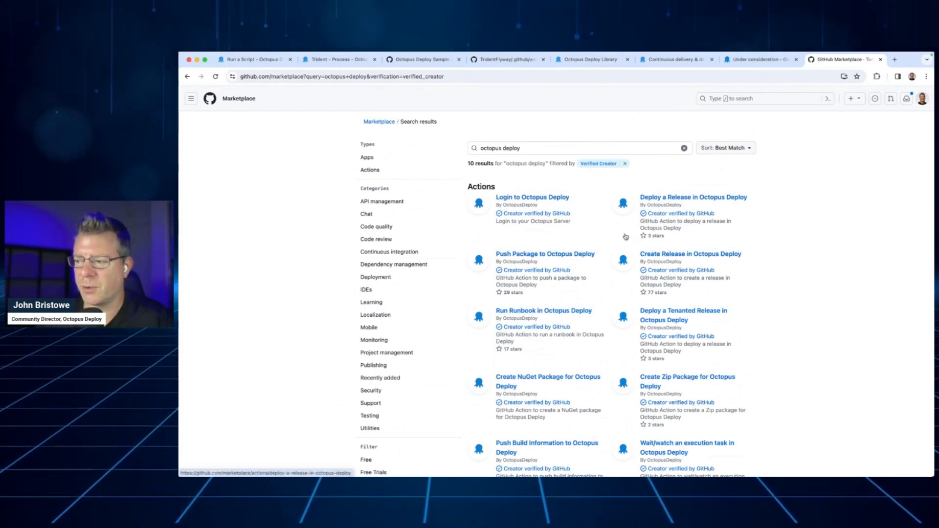
scroll(600, 252, "down", 2)
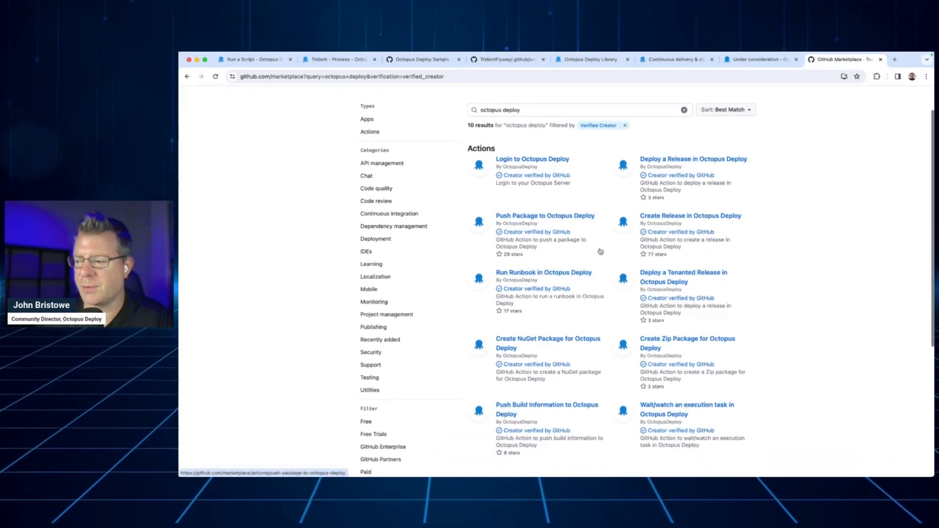
scroll(600, 252, "down", 2)
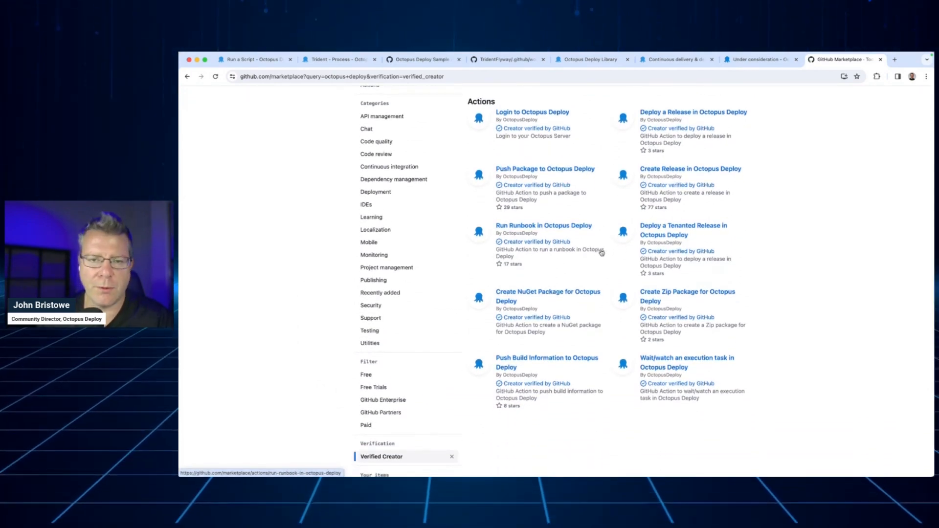
scroll(569, 255, "up", 4)
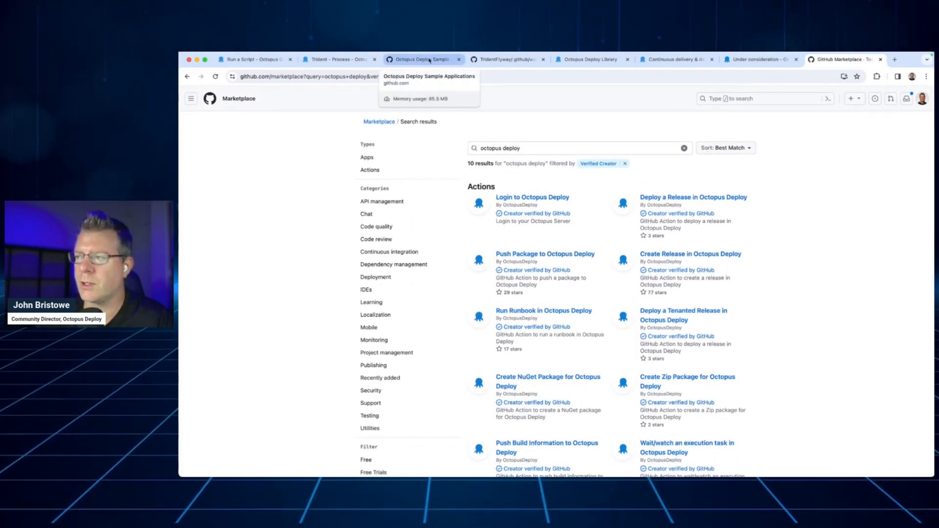
Return to build.yml and highlight its "push packages to Octopus" and "push build information to Octopus" steps in turn
left_click(503, 59)
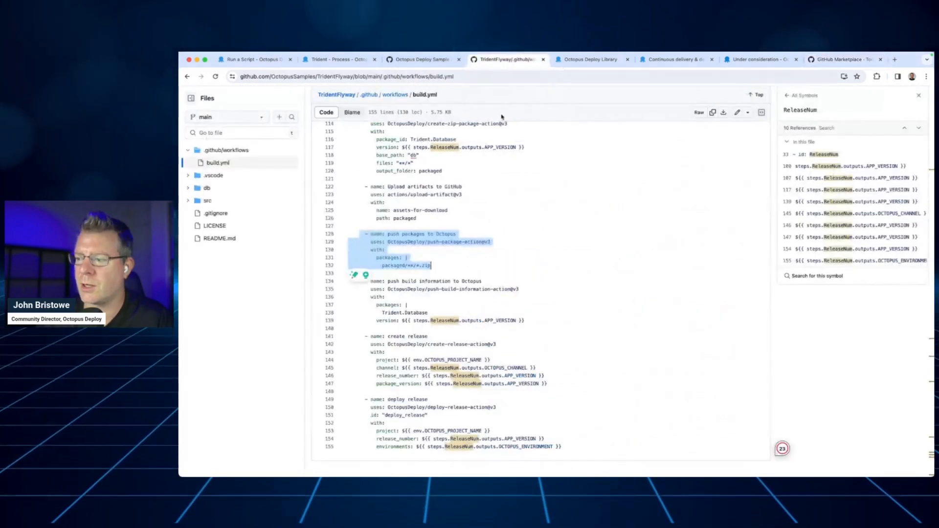
left_click(483, 257)
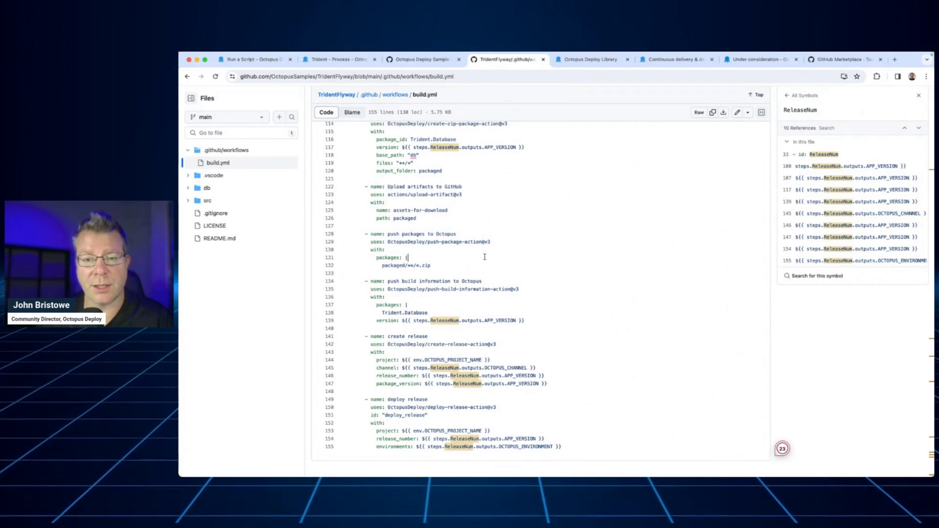
left_click_drag(443, 267, 346, 233)
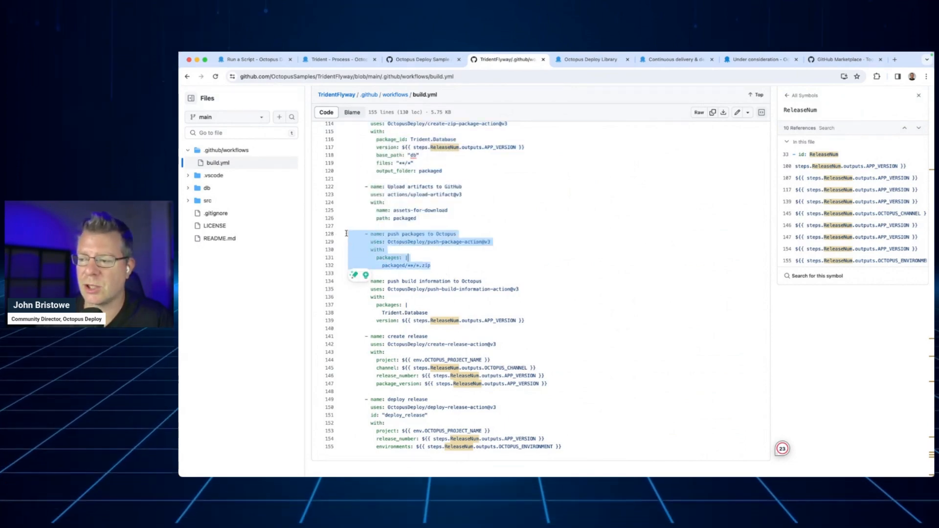
left_click(467, 267)
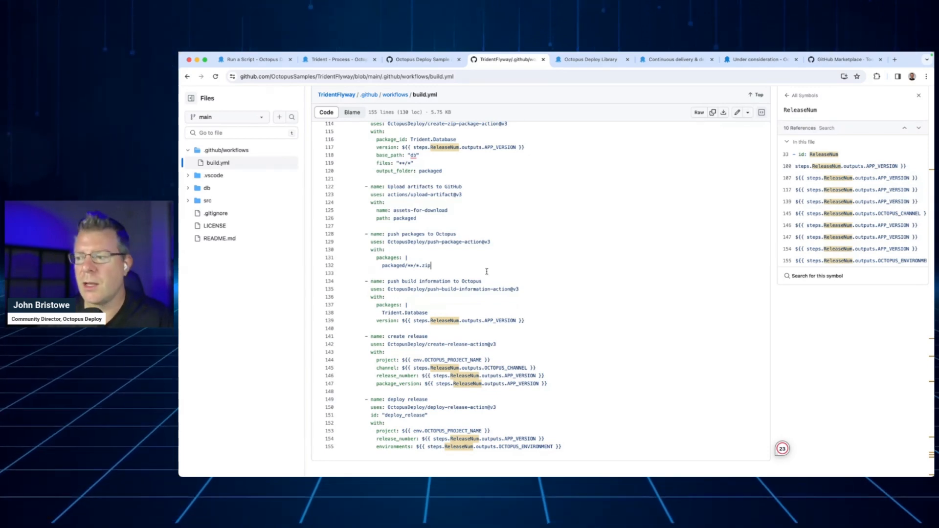
left_click_drag(530, 319, 348, 282)
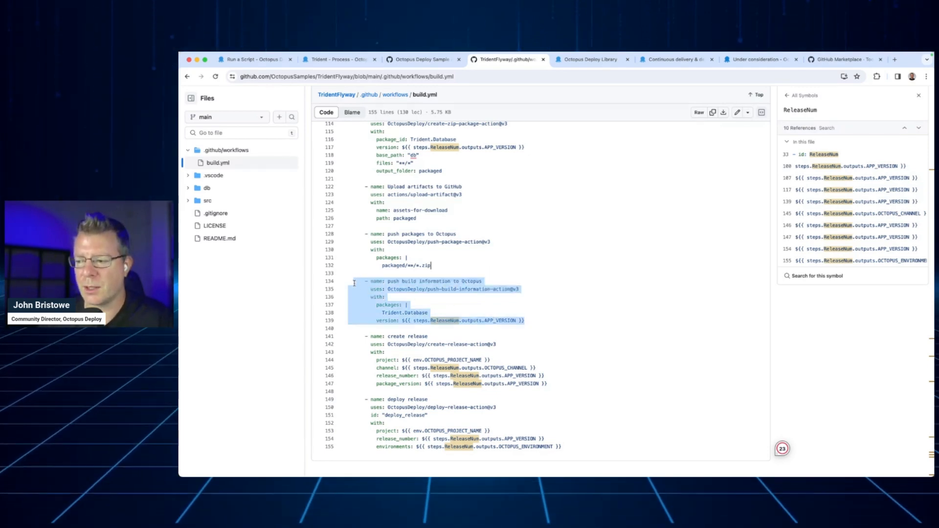
left_click(495, 255)
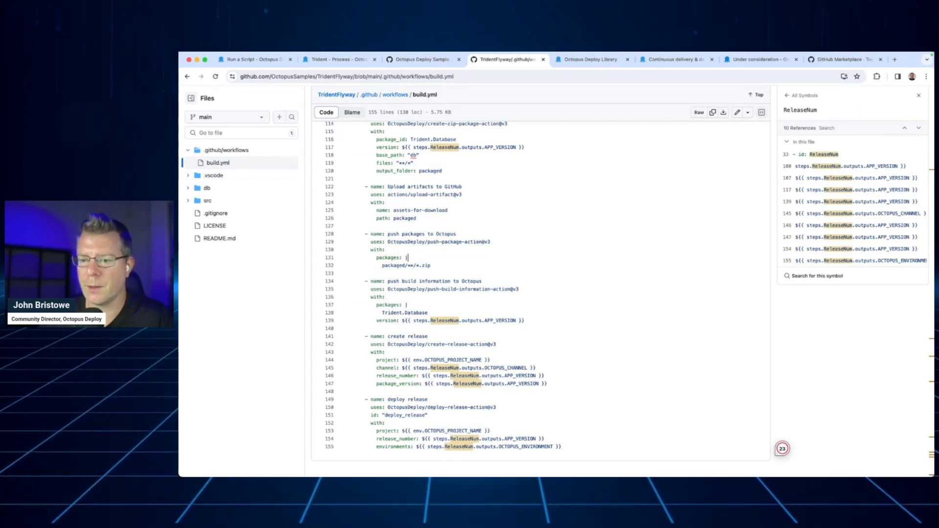
key("super+Tab")
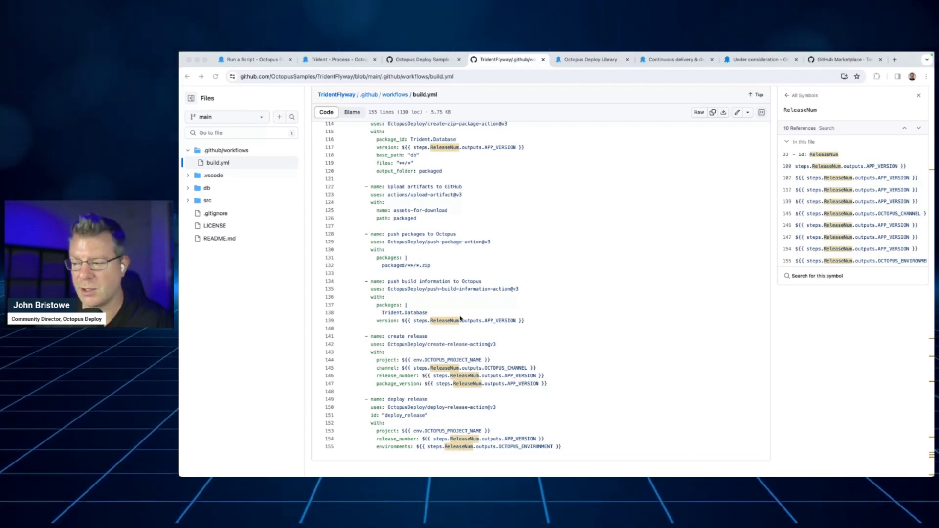
left_click(461, 317)
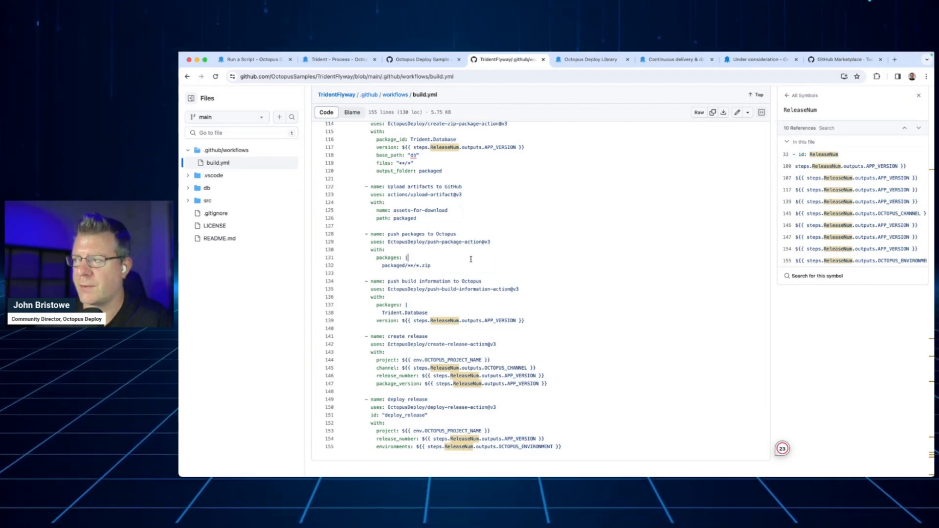
Go back to the HelloWorld project and open its process overview, discarding the unsaved changes to the Run a Script step
left_click(332, 61)
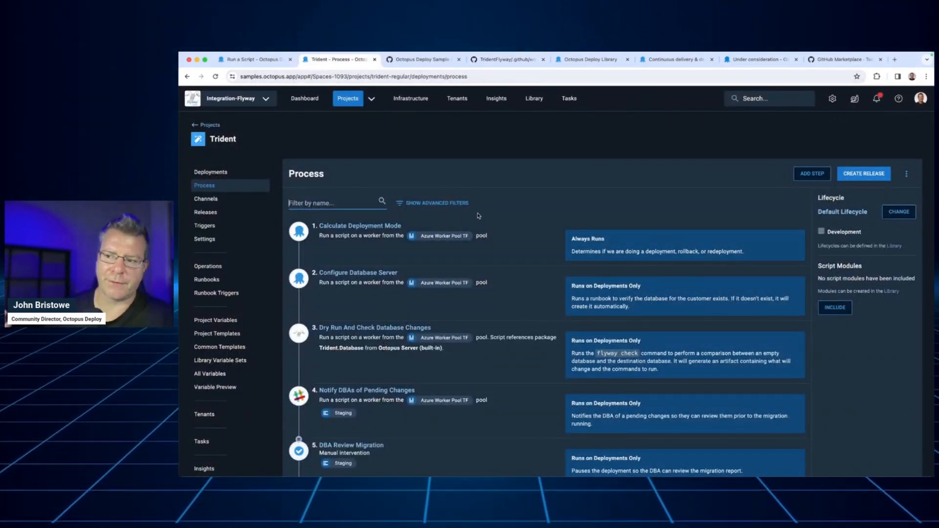
left_click(249, 60)
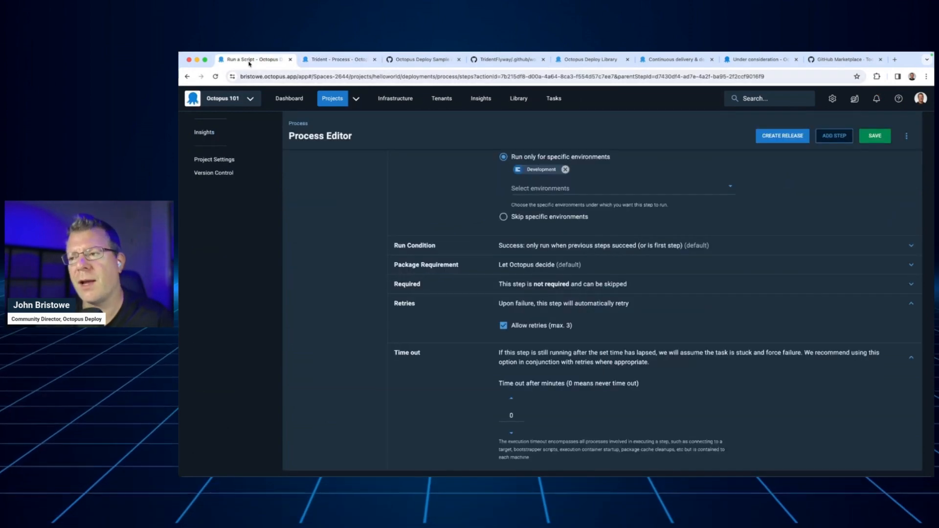
scroll(361, 214, "up", 10)
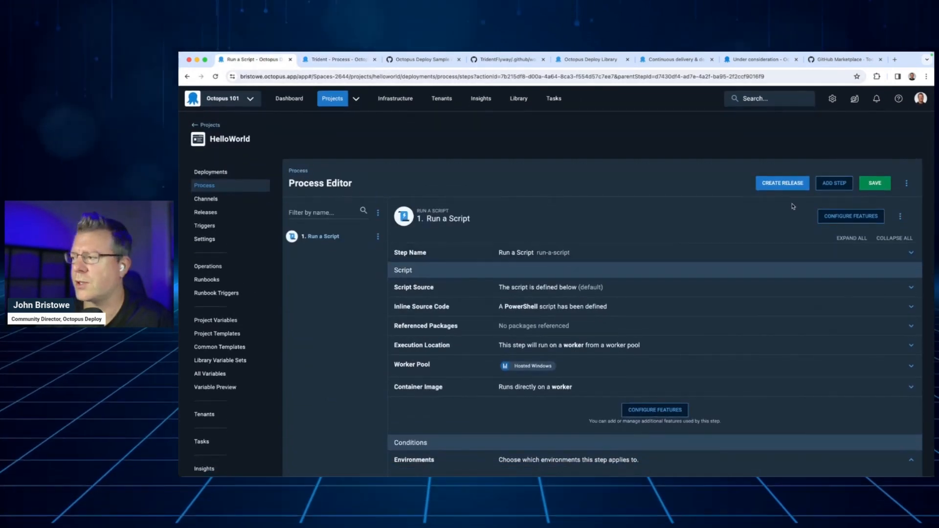
left_click(218, 187)
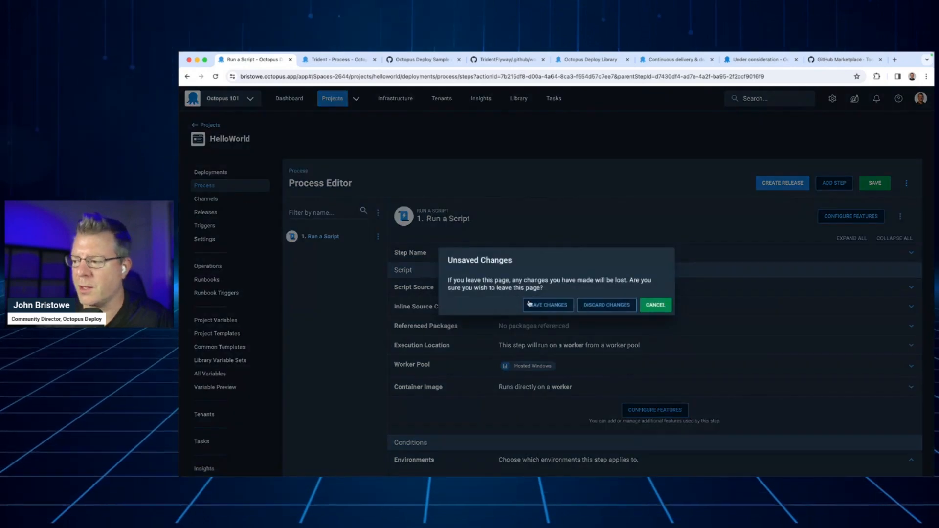
left_click(592, 307)
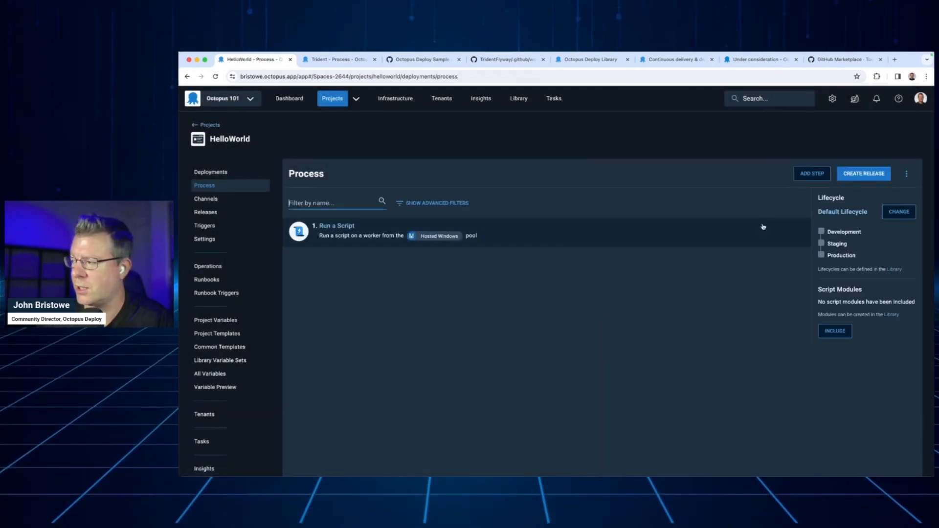
Start adding a step to the HelloWorld process and look through the Built-in Steps templates
left_click(803, 177)
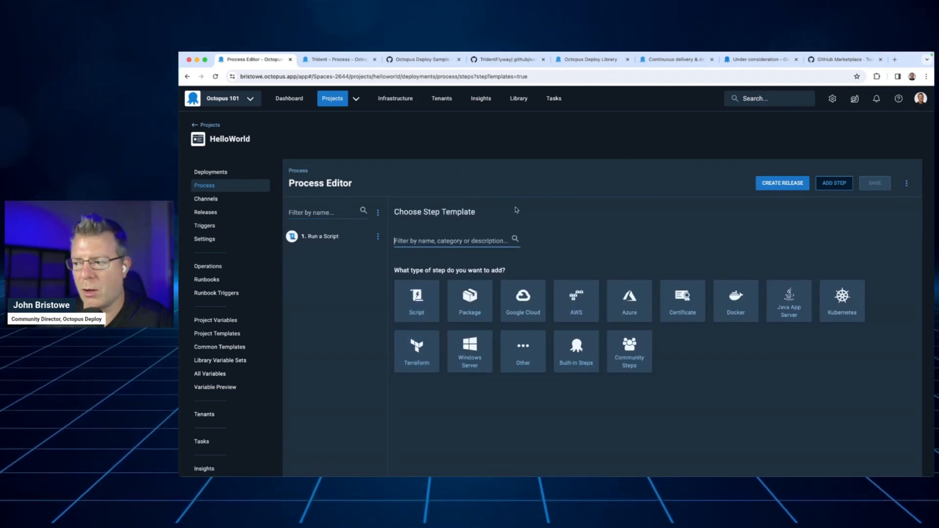
scroll(497, 261, "down", 1)
scroll(498, 261, "down", 1)
left_click(418, 349)
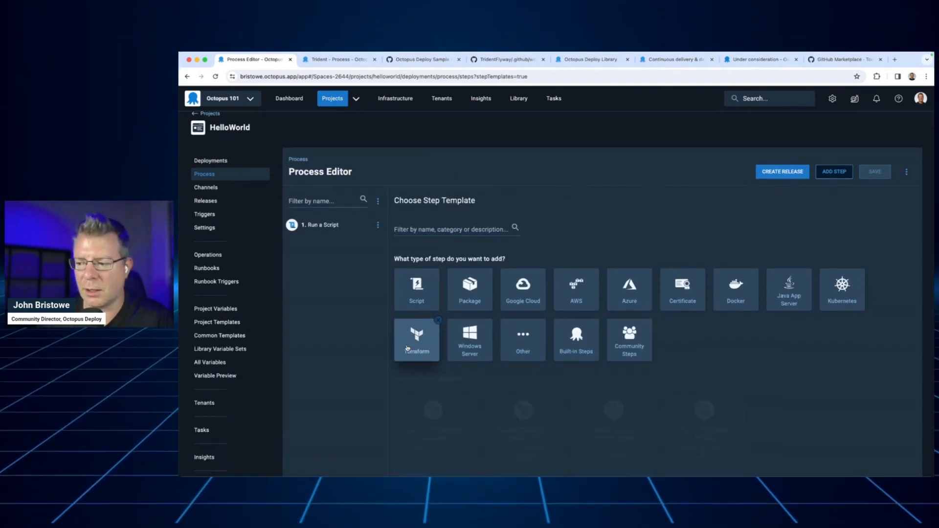
left_click(587, 338)
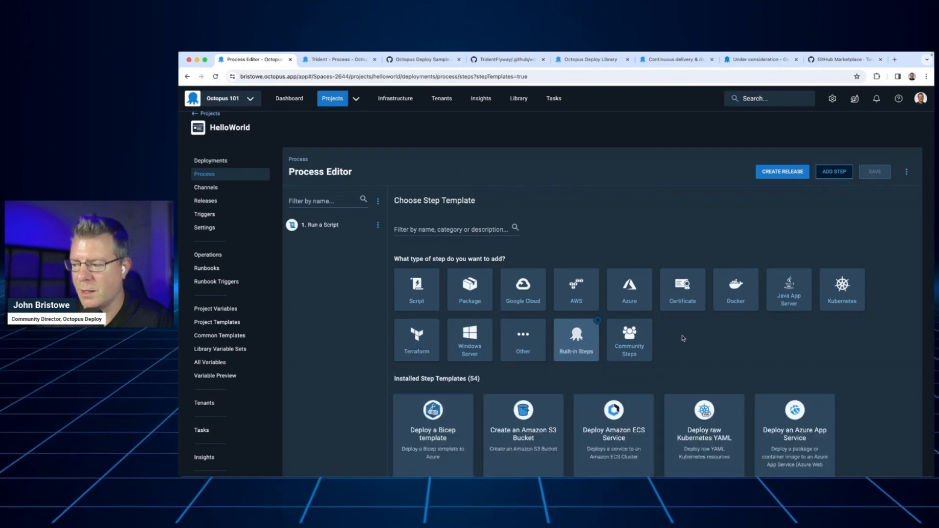
scroll(602, 323, "down", 2)
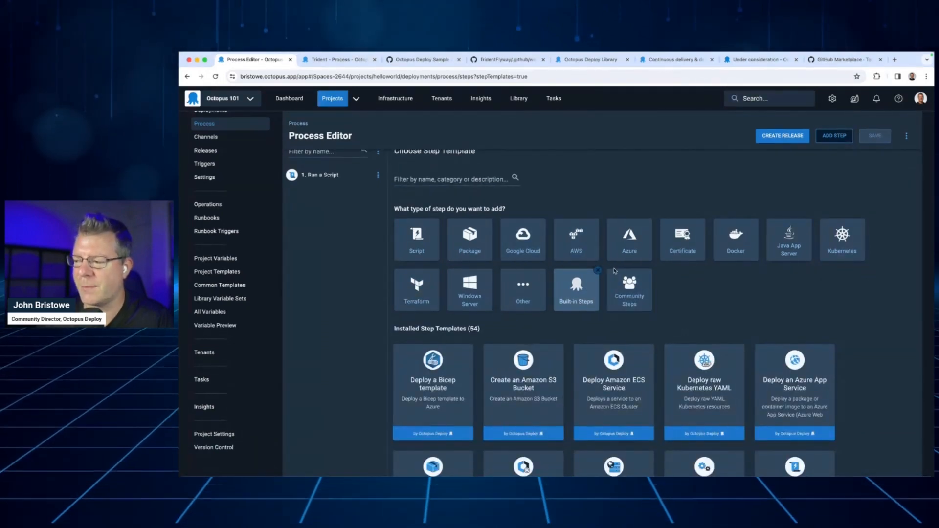
Switch the step templates to Community Steps and examine the range of community-contributed technology categories
left_click(636, 301)
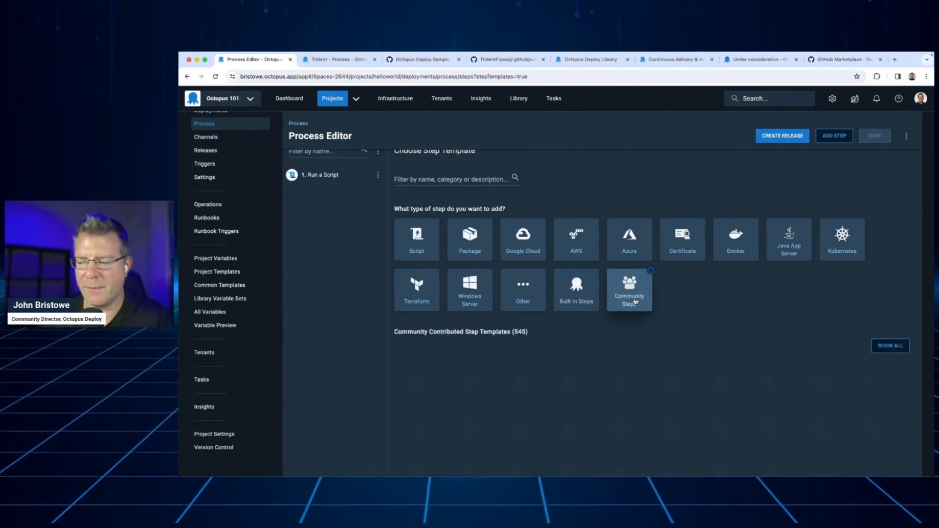
scroll(701, 286, "down", 5)
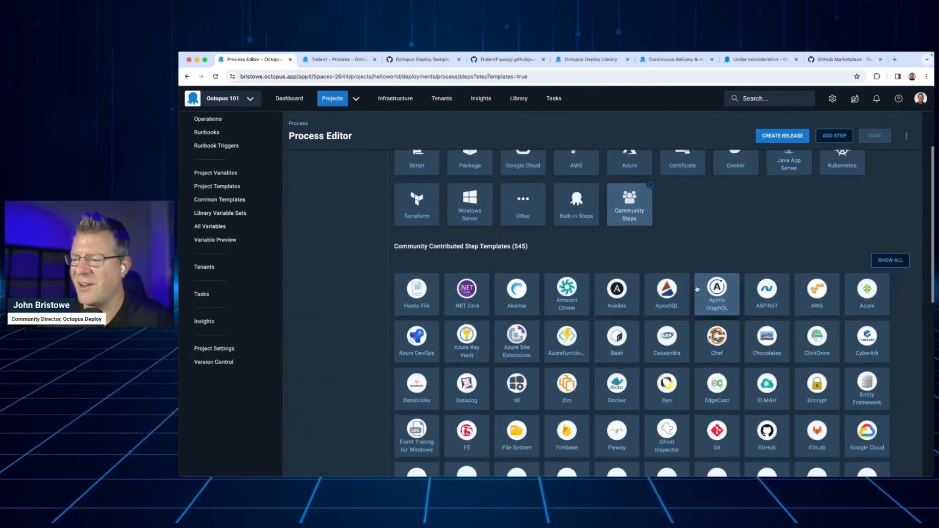
scroll(663, 295, "down", 5)
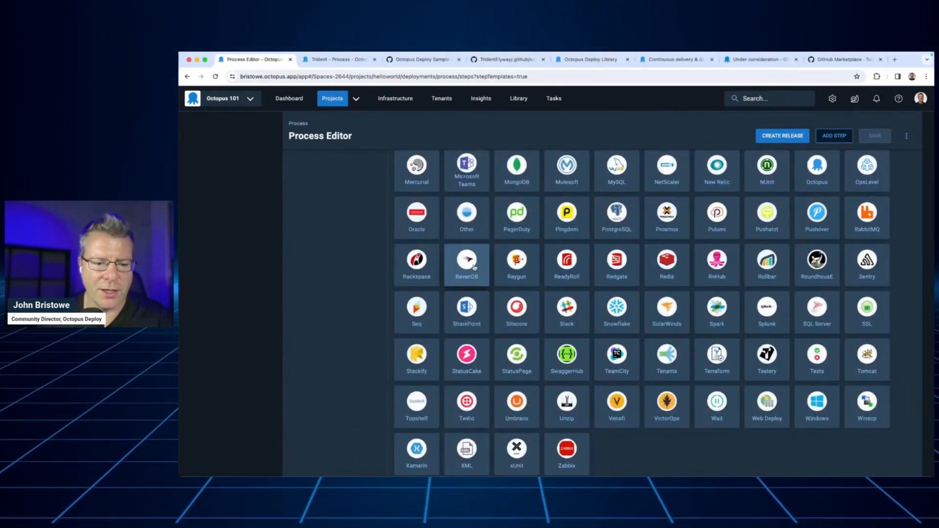
scroll(434, 281, "up", 2)
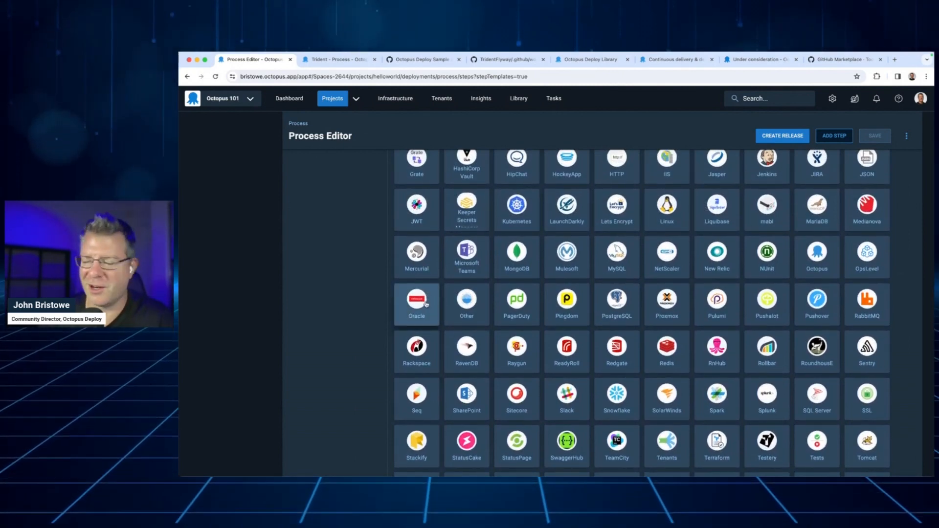
scroll(430, 304, "up", 1)
scroll(429, 305, "up", 2)
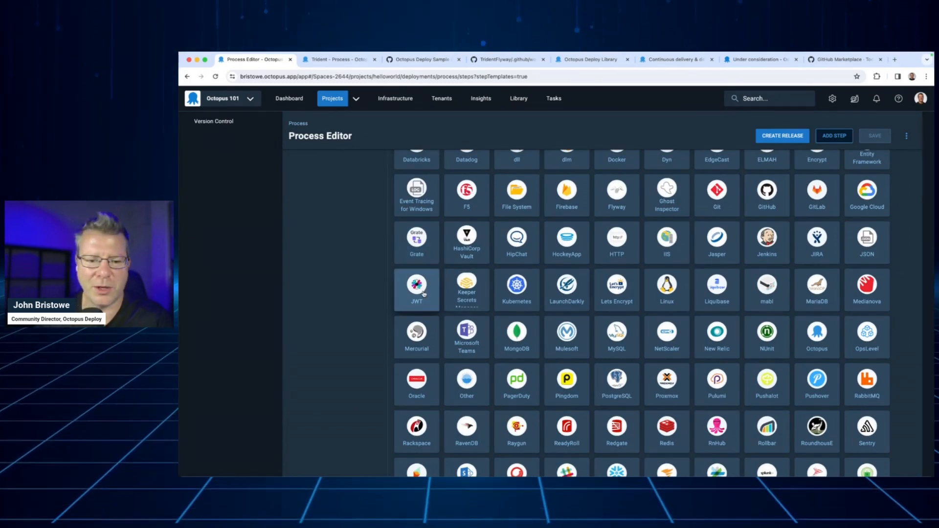
scroll(424, 294, "up", 1)
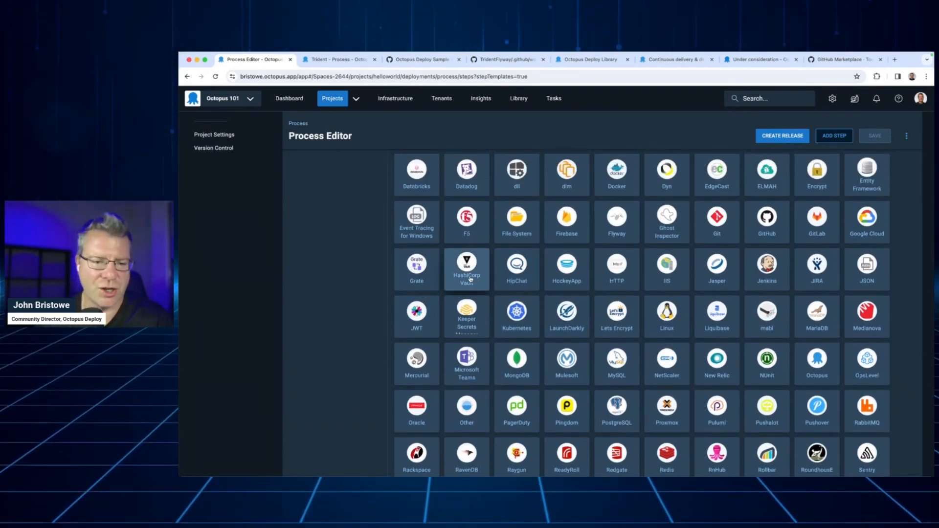
scroll(470, 280, "up", 5)
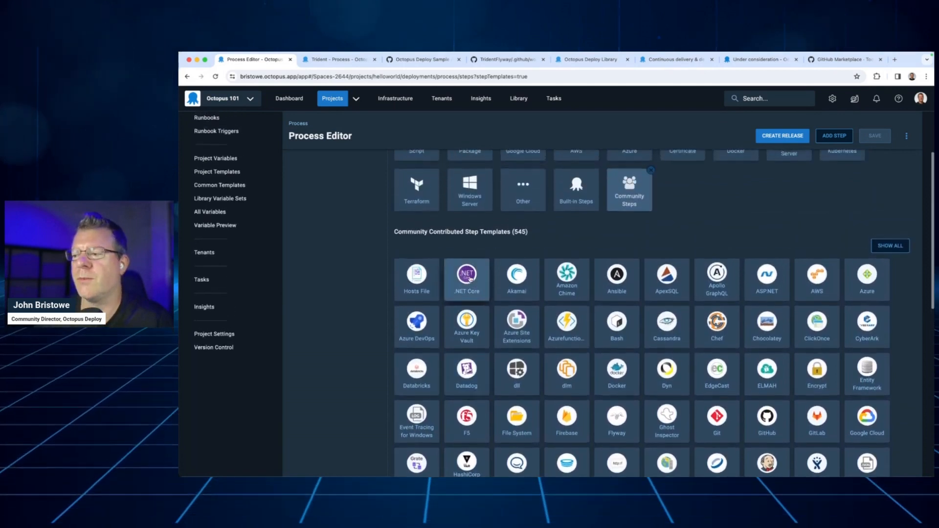
scroll(470, 280, "up", 4)
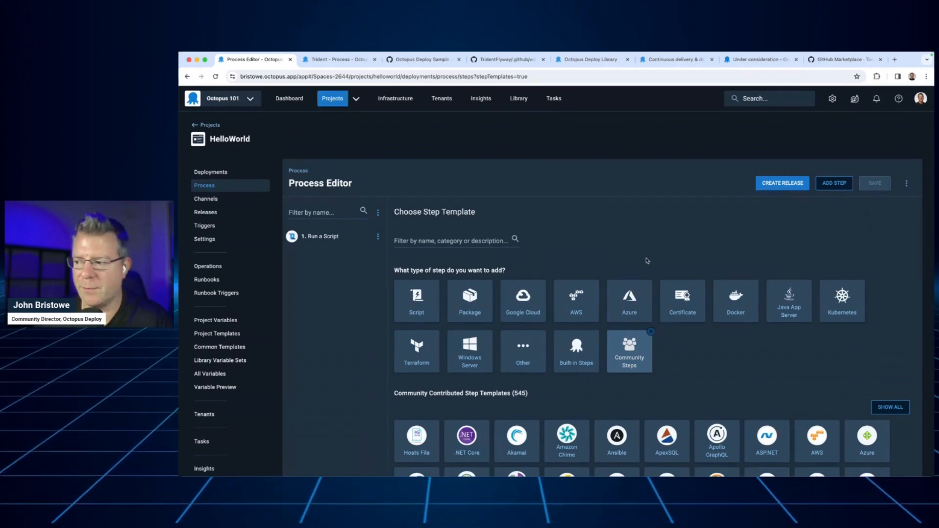
scroll(698, 358, "down", 1)
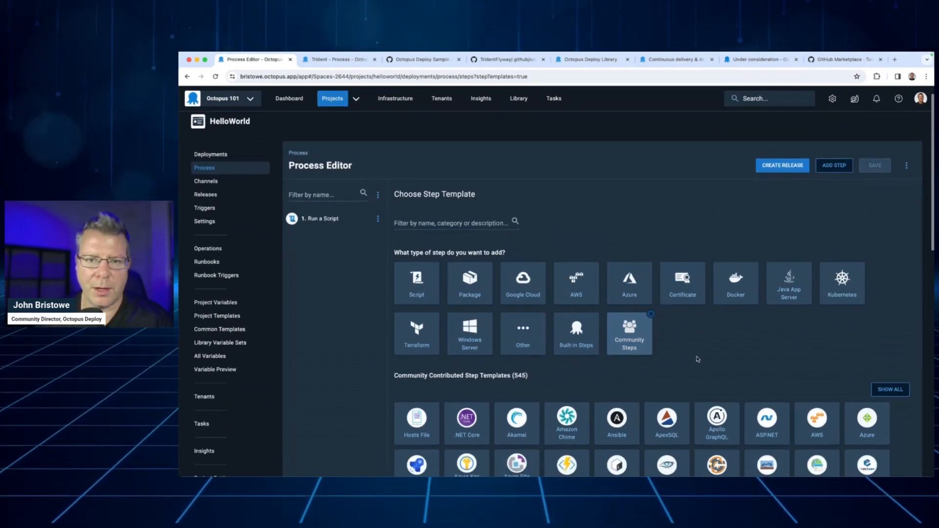
scroll(696, 359, "up", 1)
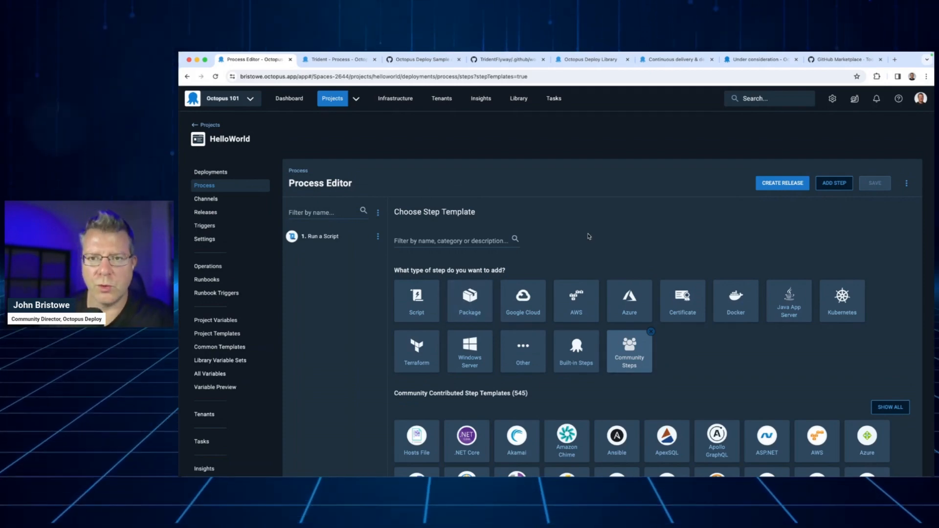
scroll(722, 379, "down", 3)
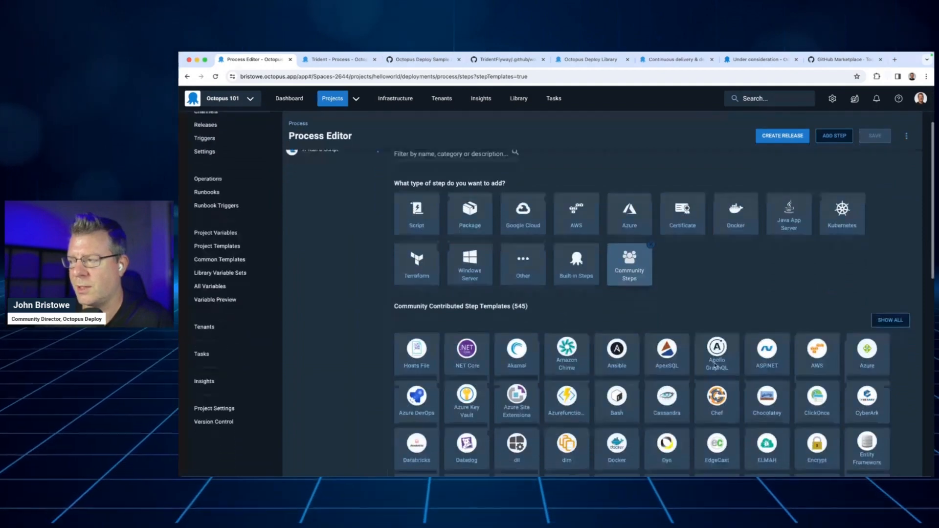
scroll(717, 372, "up", 3)
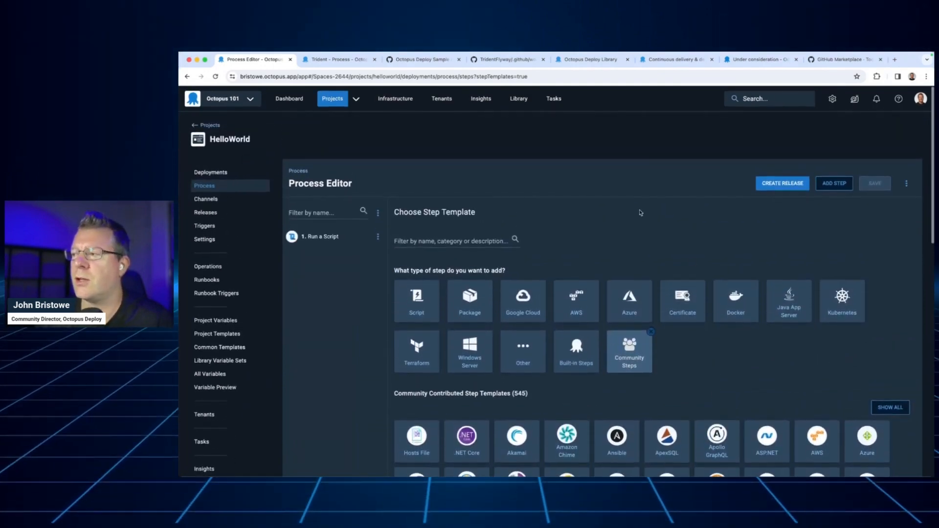
Switch to the Octopus Deploy Library page at library.octopus.com/listing and browse its community-contributed templates
left_click(586, 65)
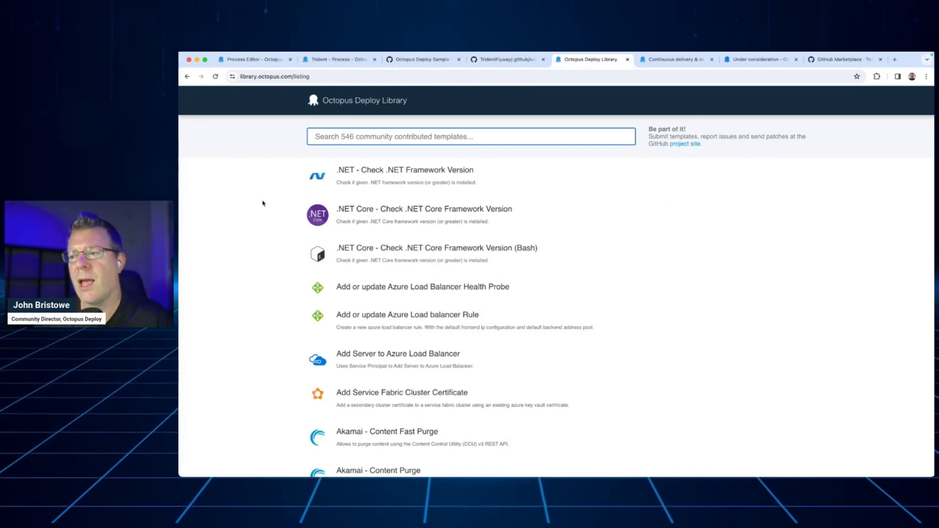
scroll(279, 231, "down", 2)
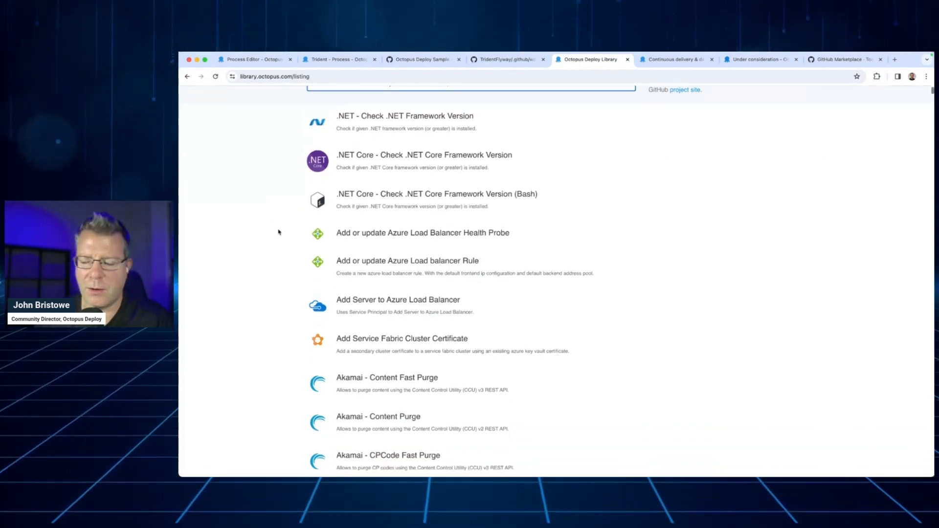
scroll(278, 231, "down", 13)
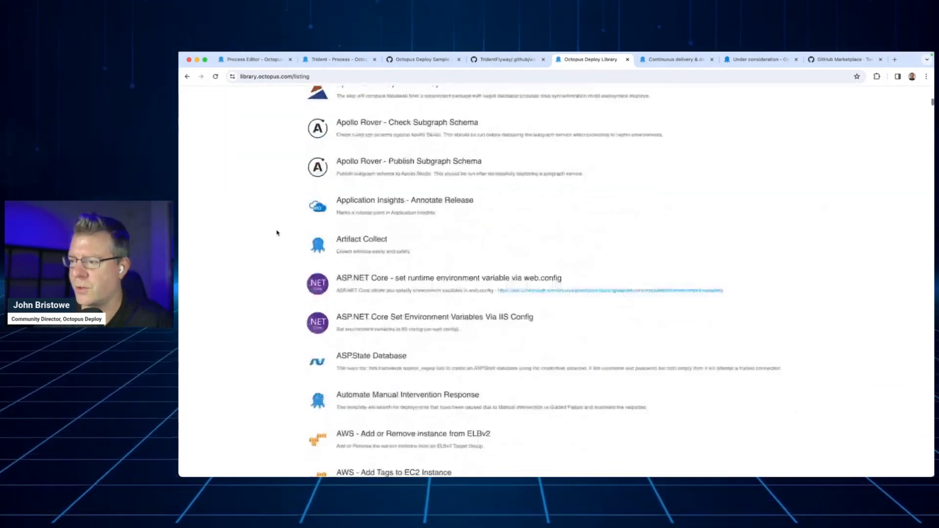
scroll(277, 232, "down", 20)
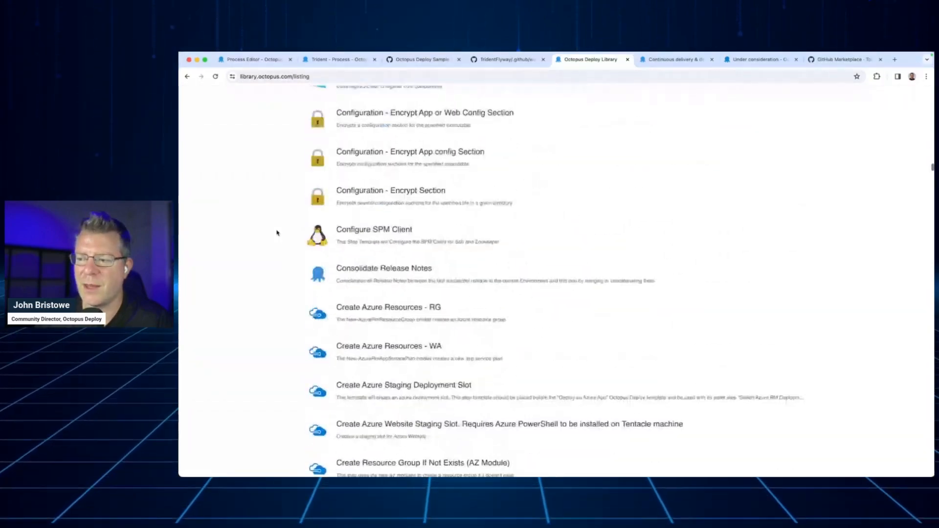
scroll(277, 233, "down", 20)
scroll(275, 233, "up", 20)
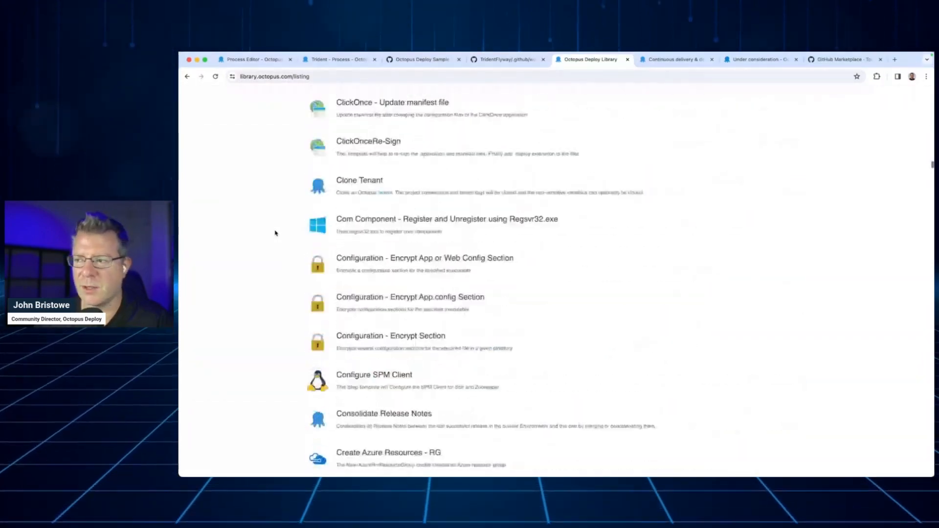
scroll(275, 232, "up", 20)
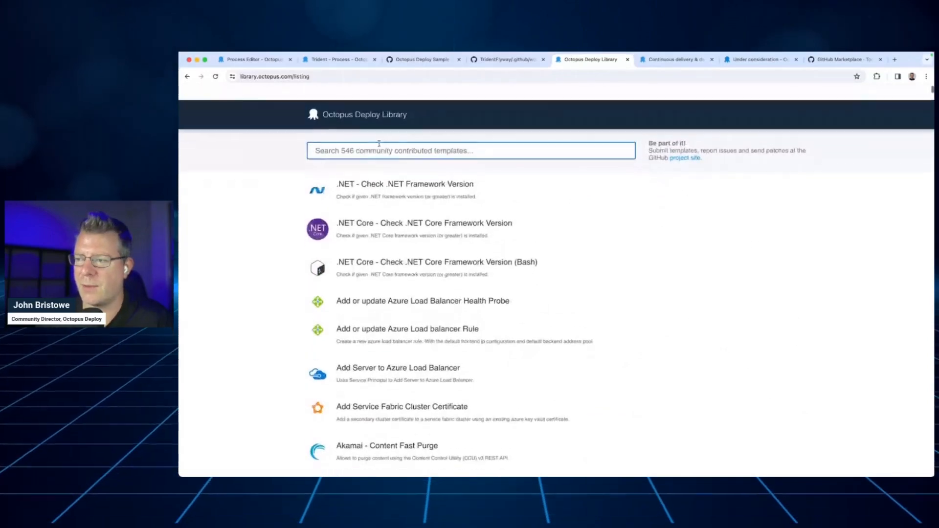
Search the community-contributed templates for "aws" and look through the matching templates
left_click(379, 143)
type("aws")
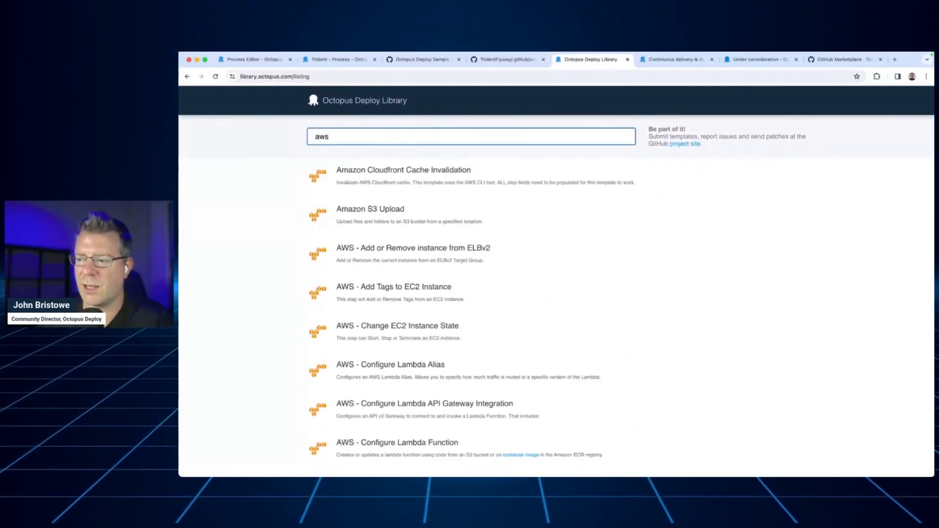
scroll(265, 264, "down", 5)
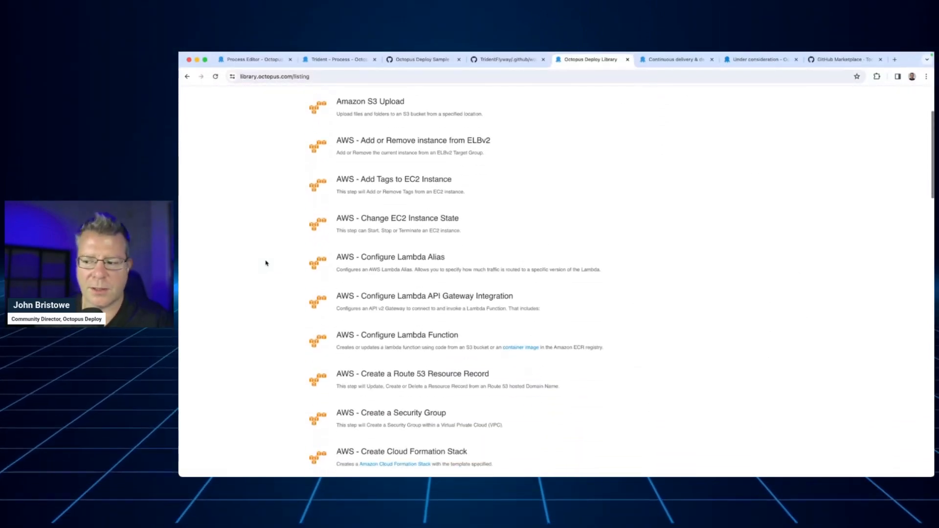
scroll(265, 263, "down", 10)
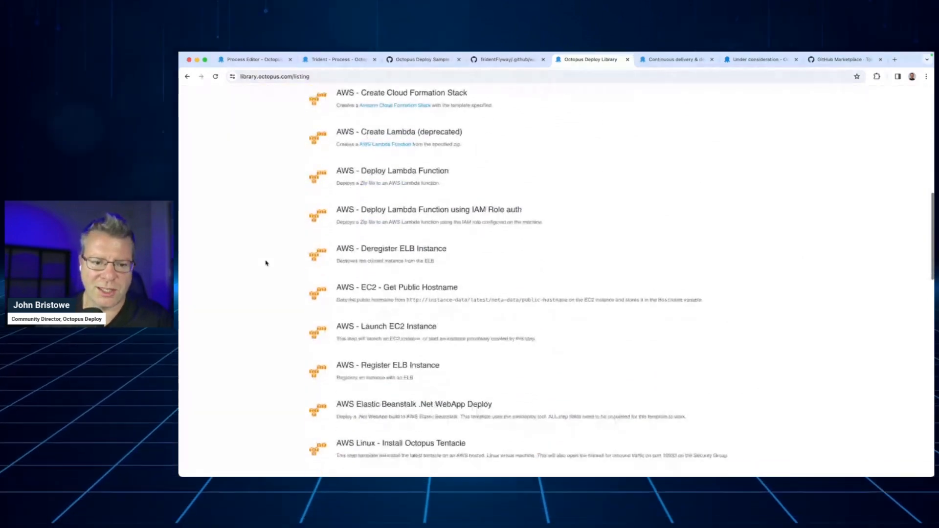
scroll(266, 264, "down", 10)
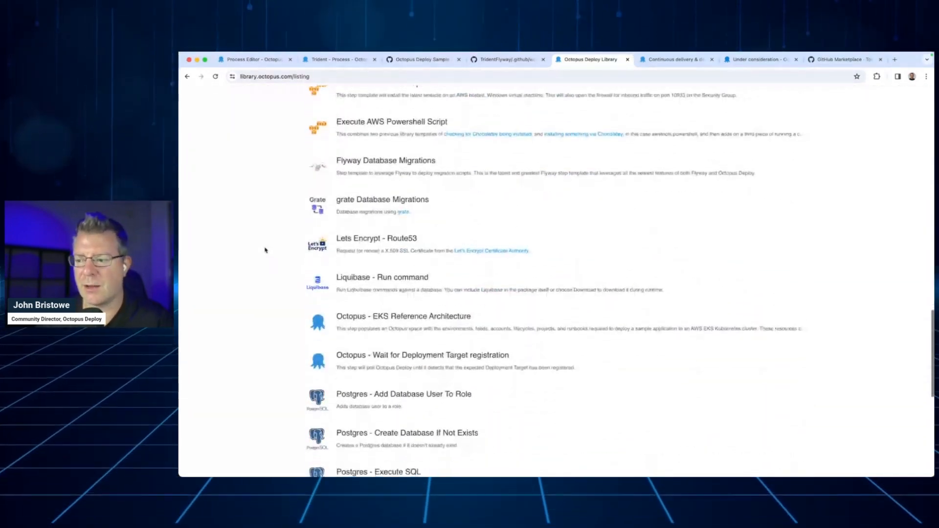
scroll(265, 250, "up", 20)
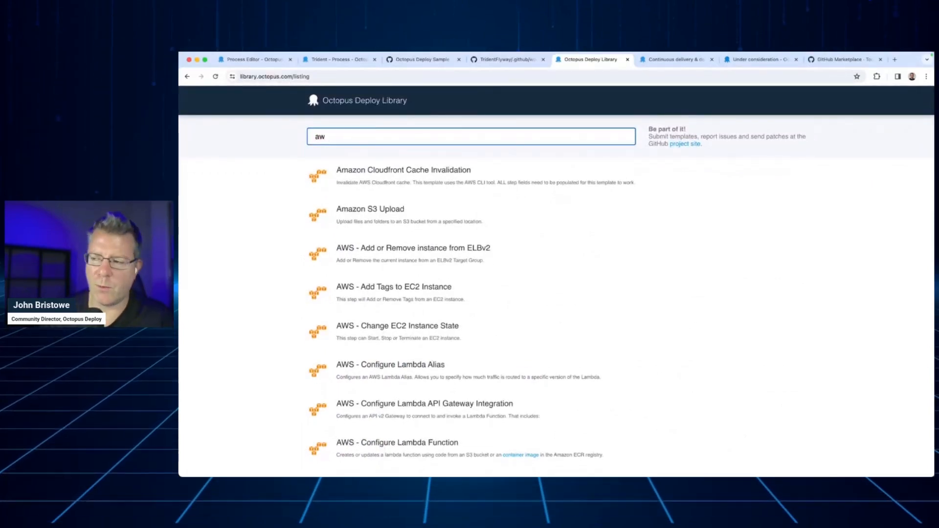
Replace the template search with "slack", and after viewing those matches, search for "teams"
key("BackSpace")
key("BackSpace")
type("slack")
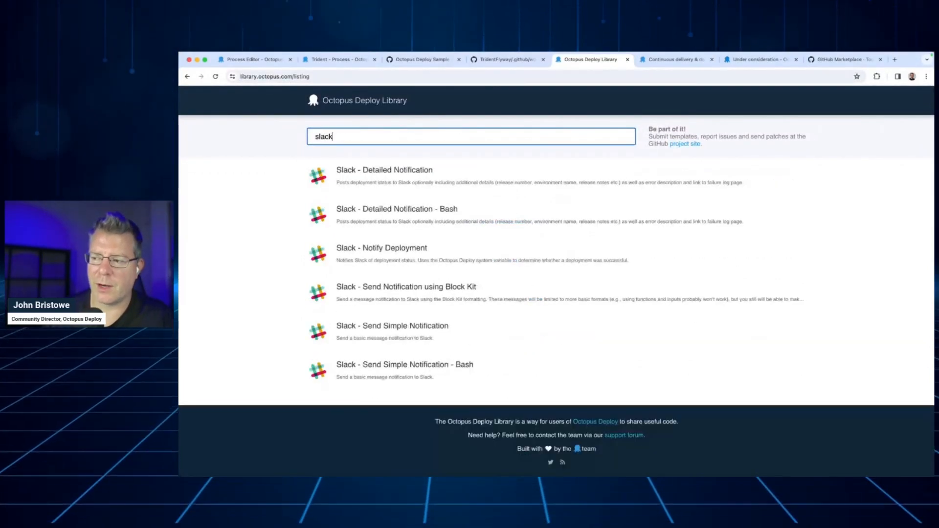
key("super+a")
type("teams")
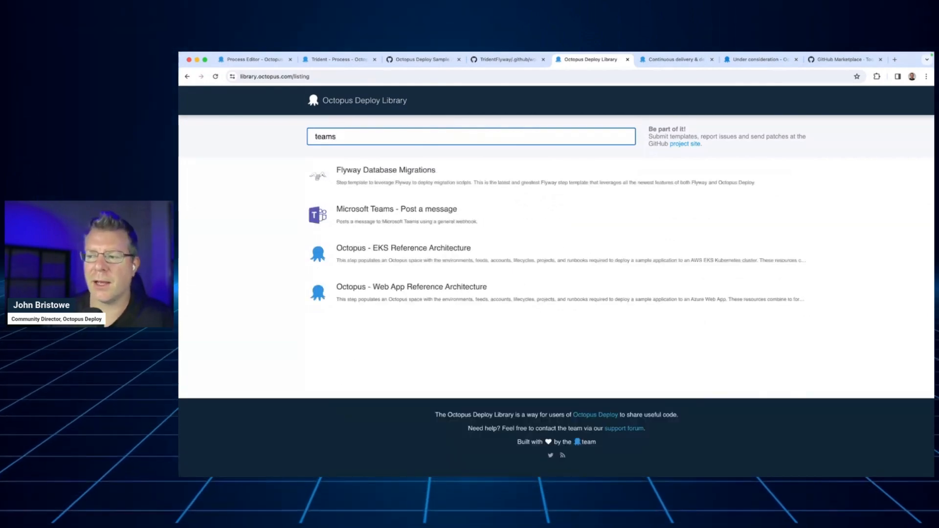
Clear the template search and open the ".NET - Check .NET Framework Version" template's details
key("BackSpace")
key("BackSpace")
key("BackSpace")
key("BackSpace")
key("BackSpace")
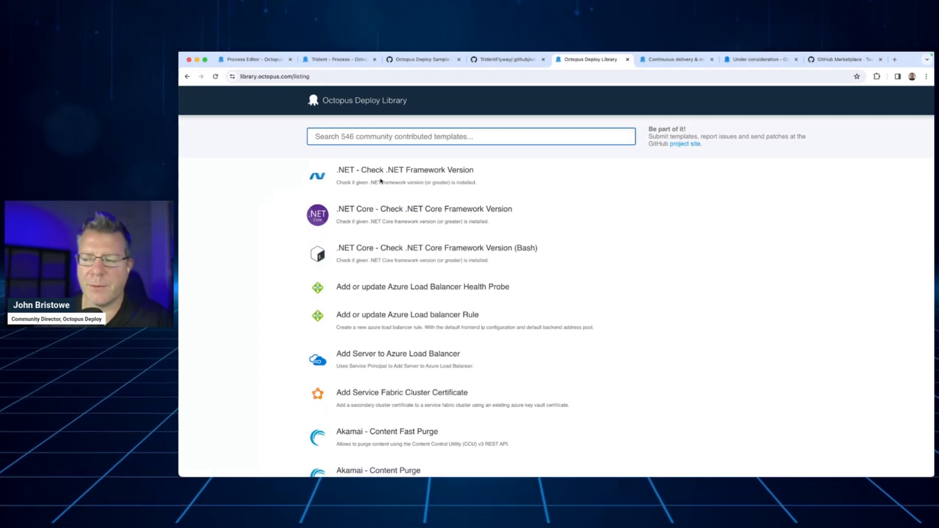
left_click(410, 172)
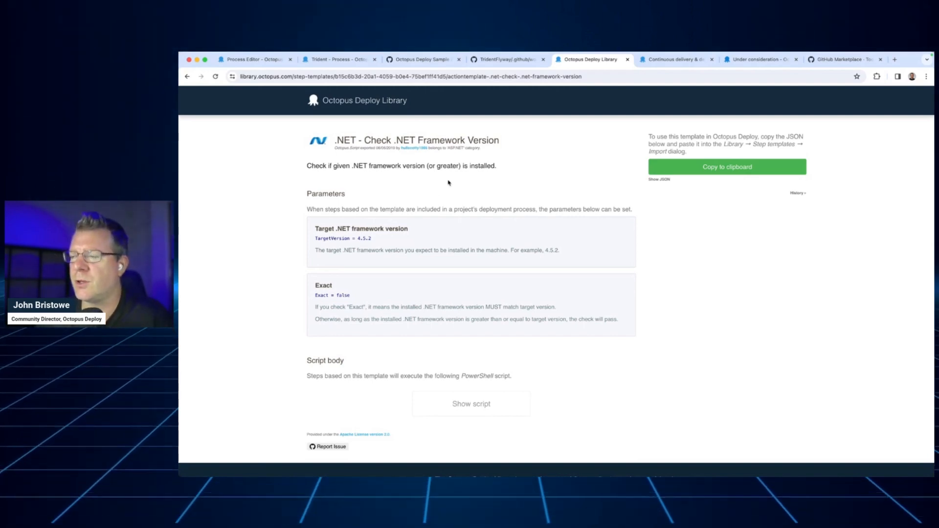
View the TridentFlyway build.yml workflow on GitHub and return to the Trident project's deployment process in Octopus Deploy
left_click(492, 64)
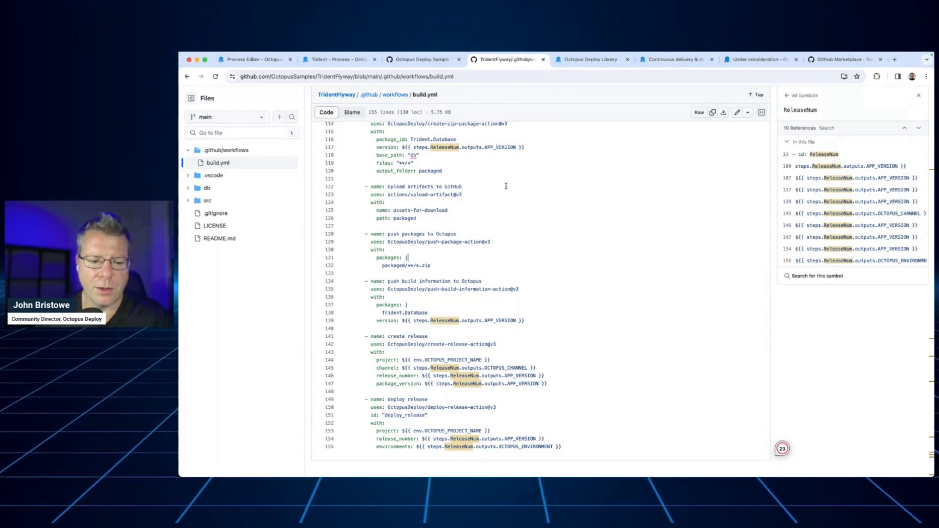
left_click(325, 61)
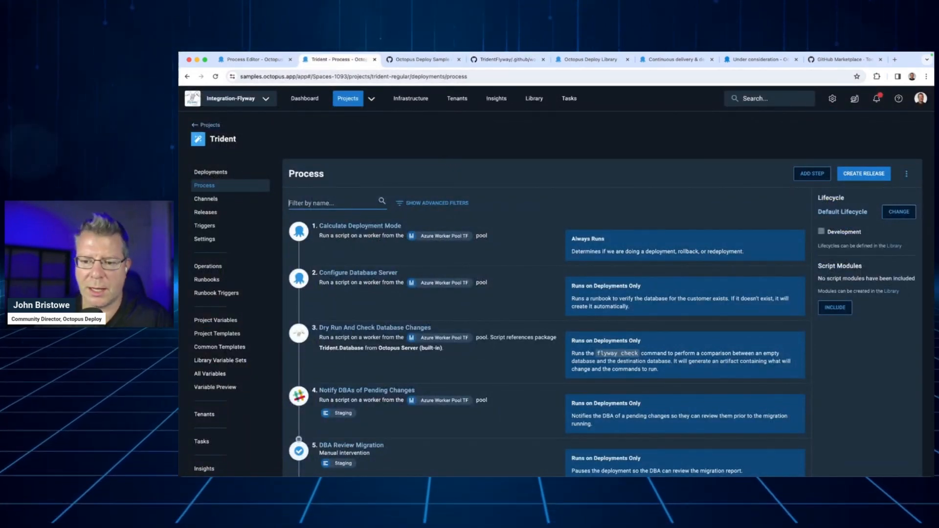
key("super+Tab")
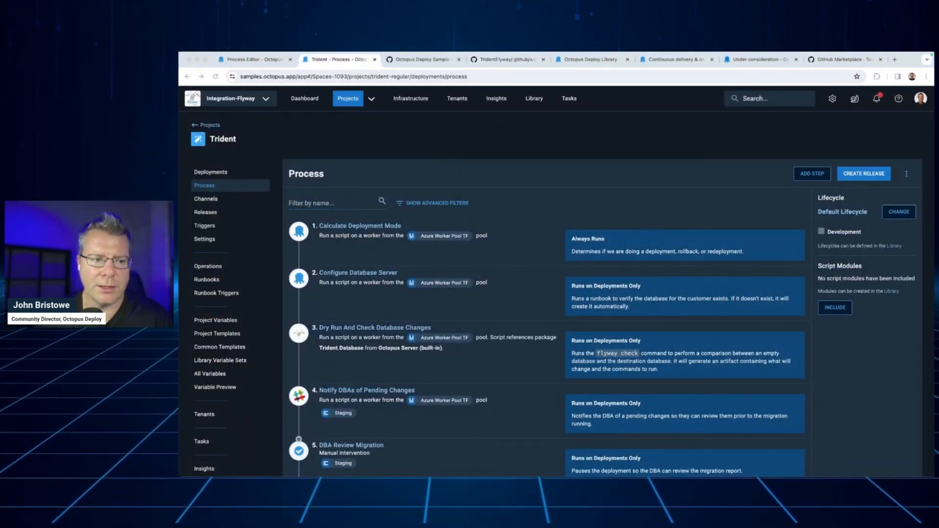